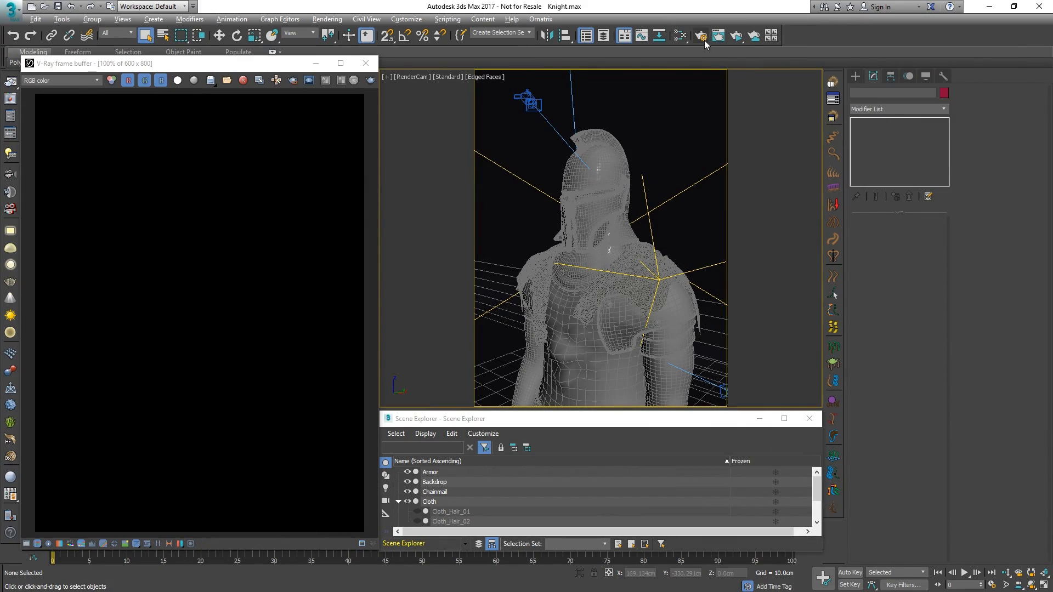
Step: Start an ActiveShade render of the knight with V-Ray RT on the CUDA engine
click(702, 37)
click(956, 86)
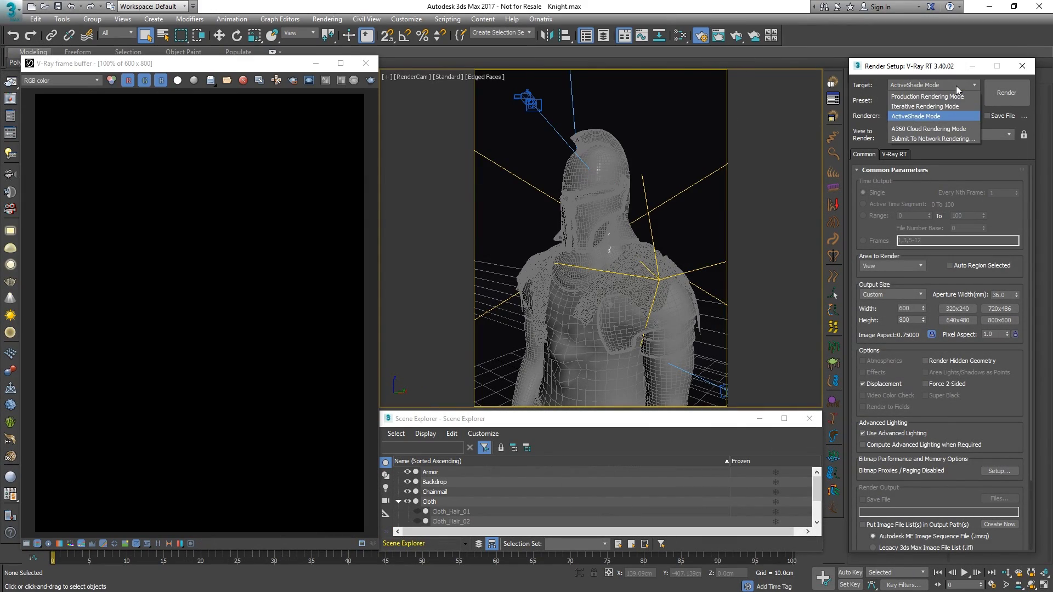
click(952, 114)
click(966, 118)
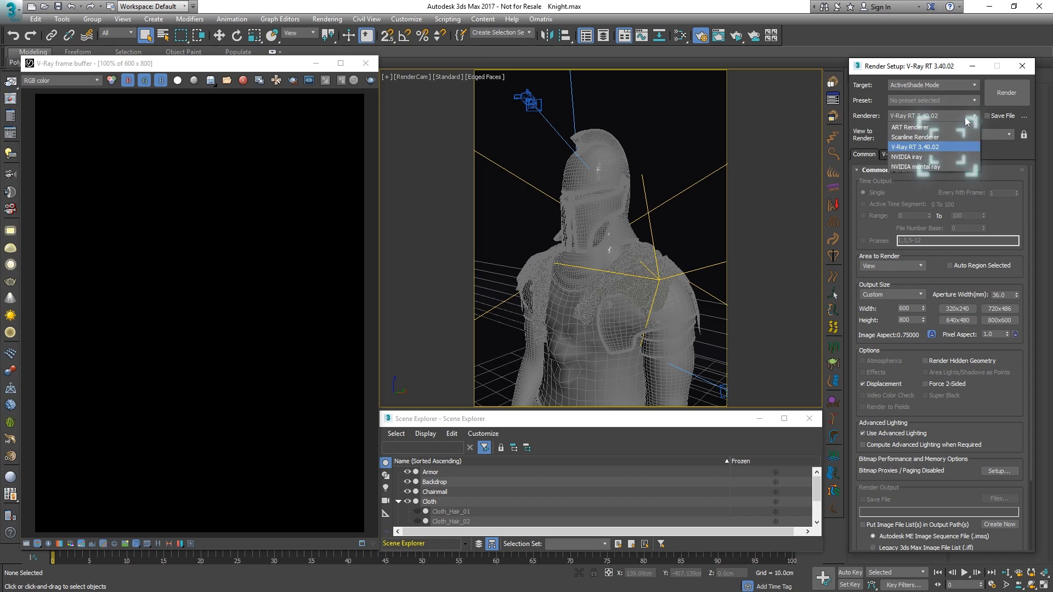
click(944, 147)
click(895, 155)
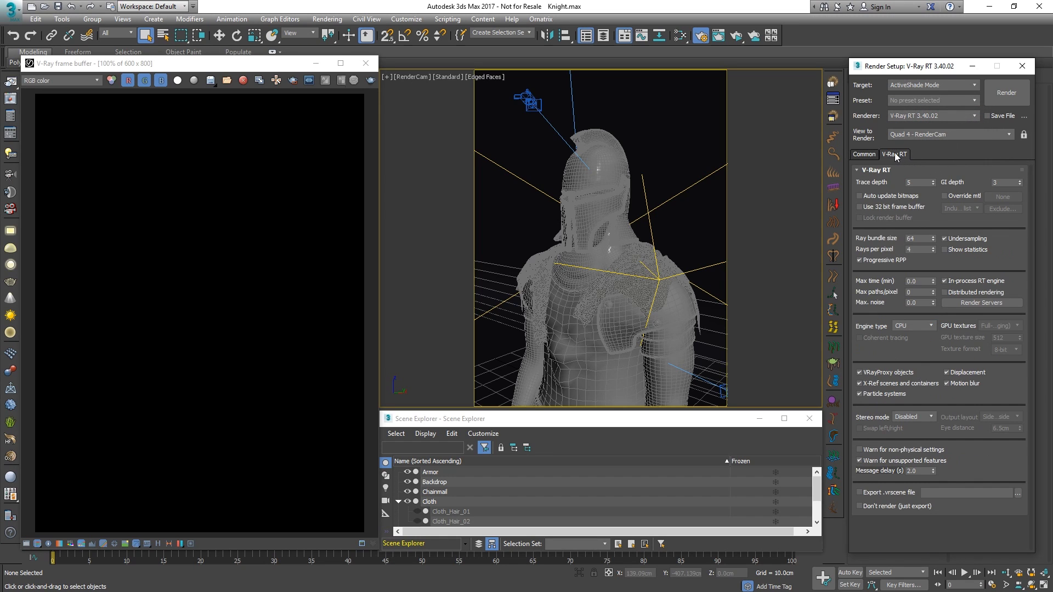
click(930, 326)
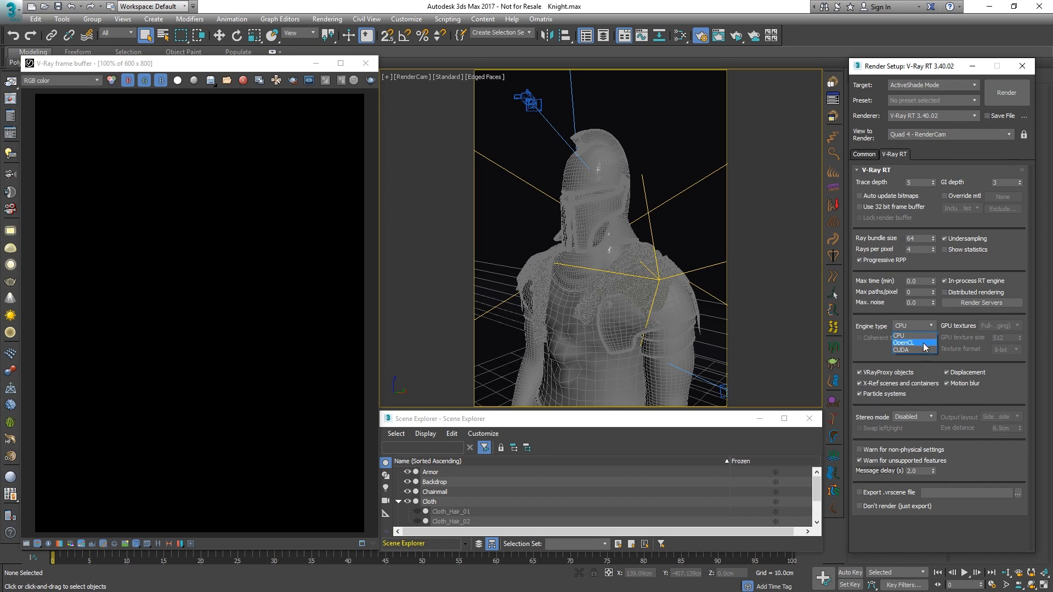
click(916, 351)
click(1009, 93)
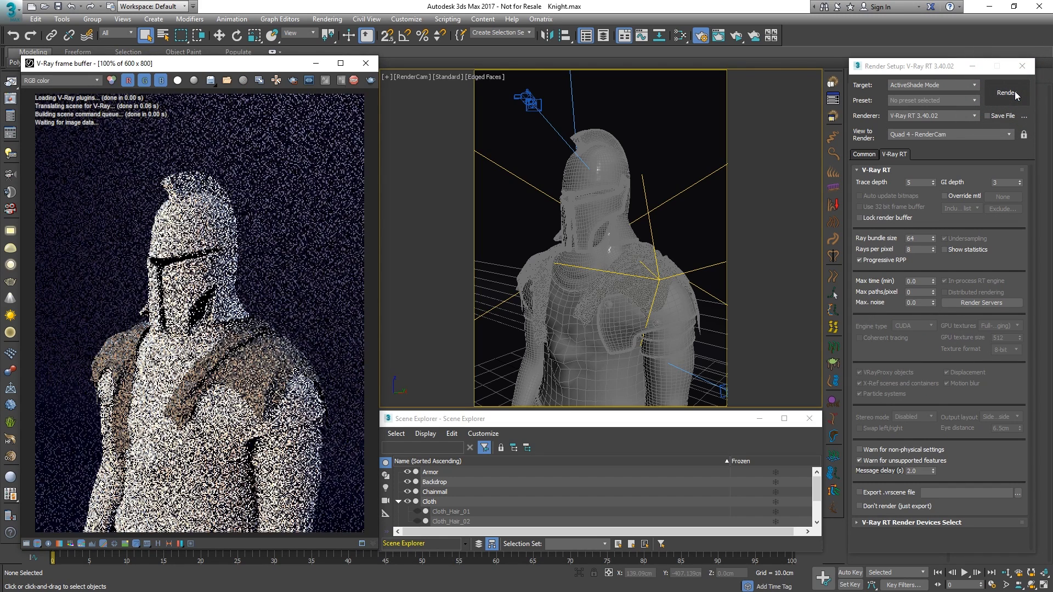
click(1021, 66)
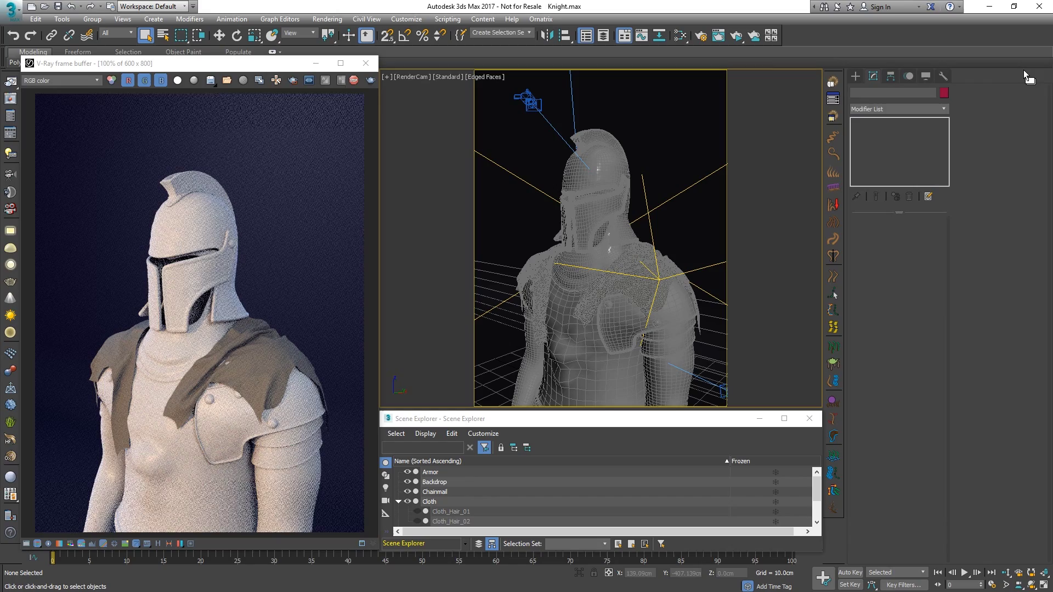
click(412, 77)
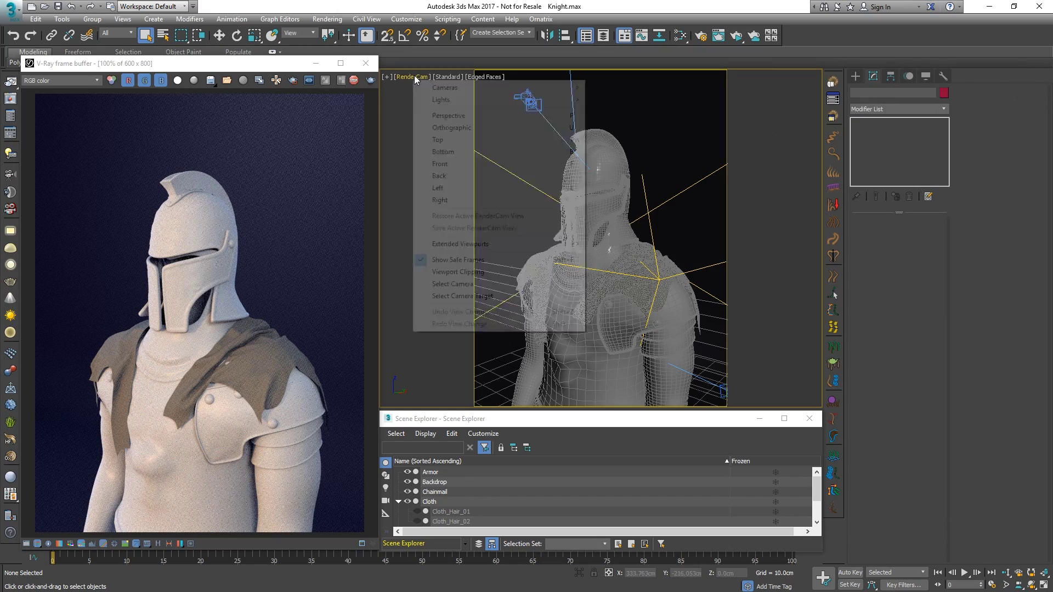
Step: Switch to HelmetCam, select the helmet and add a VRayDisplacementMod
mouse_move(550, 91)
click(618, 99)
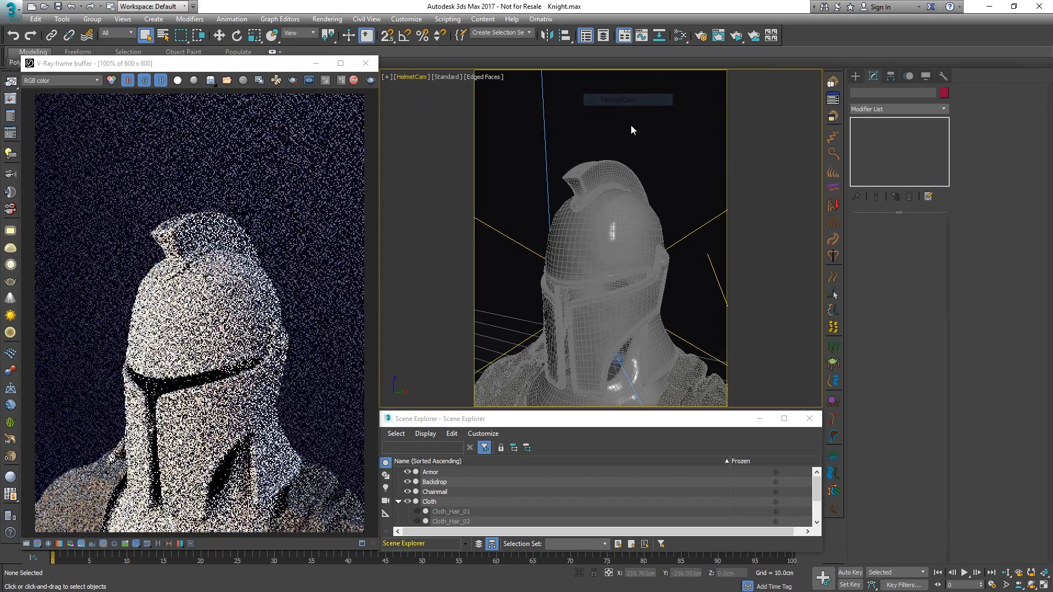
click(626, 257)
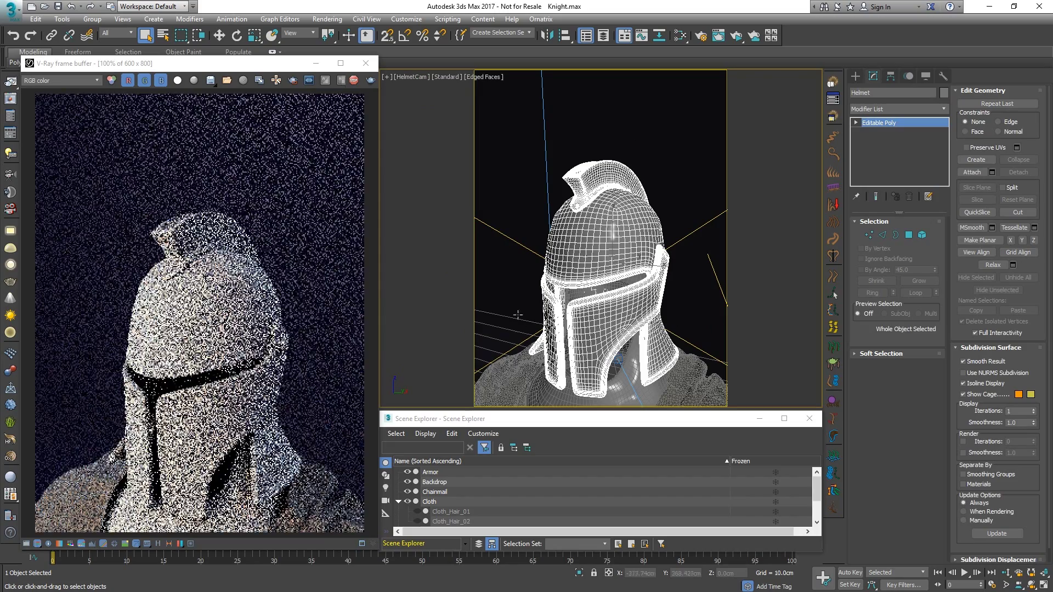
click(10, 406)
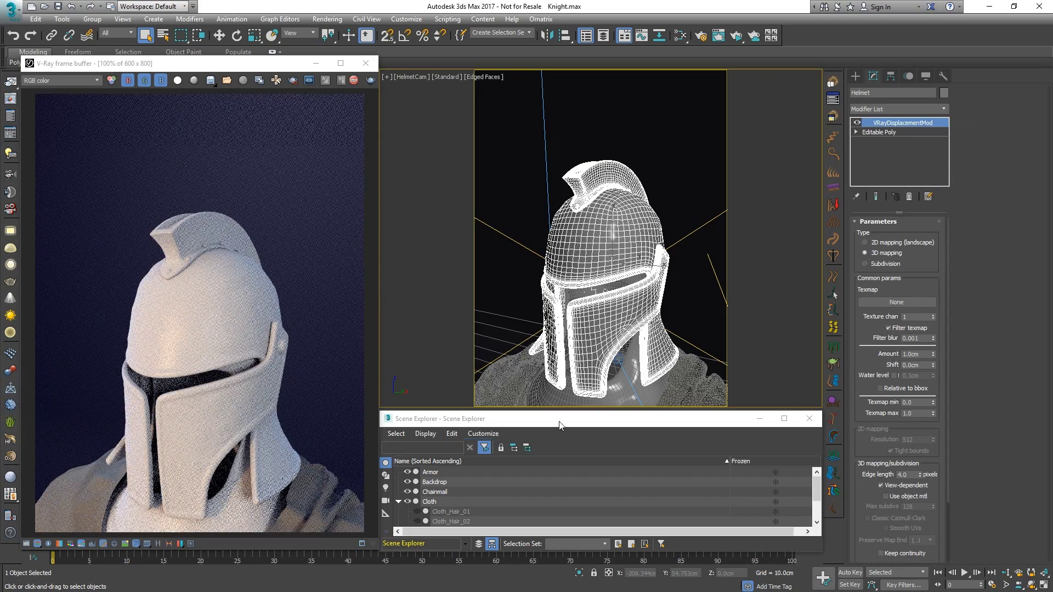
Step: Preview the HelmetDisp map and link it as an instance to the displacement Texmap
click(676, 44)
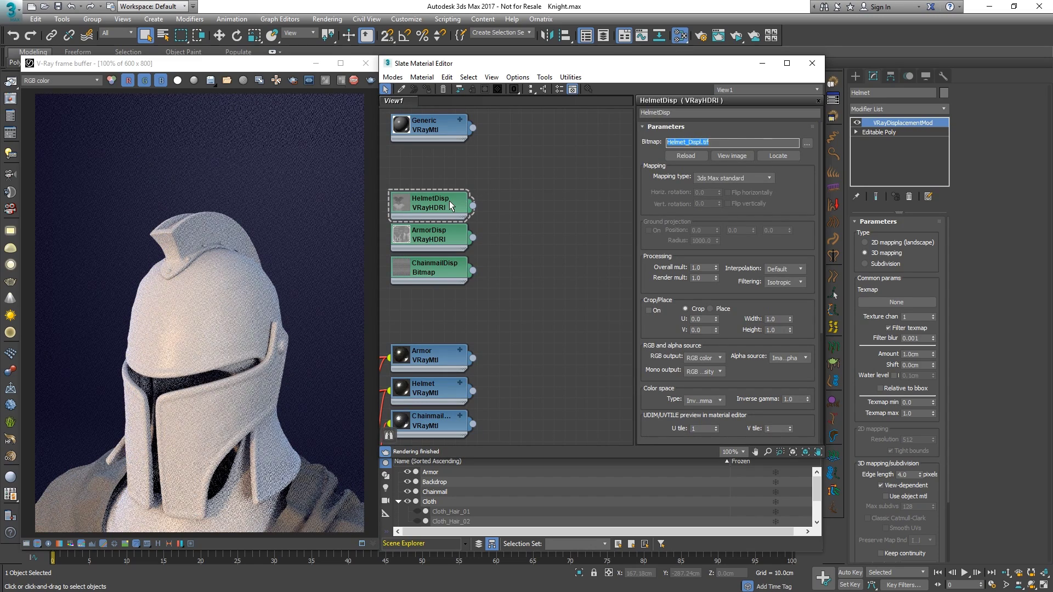
click(731, 156)
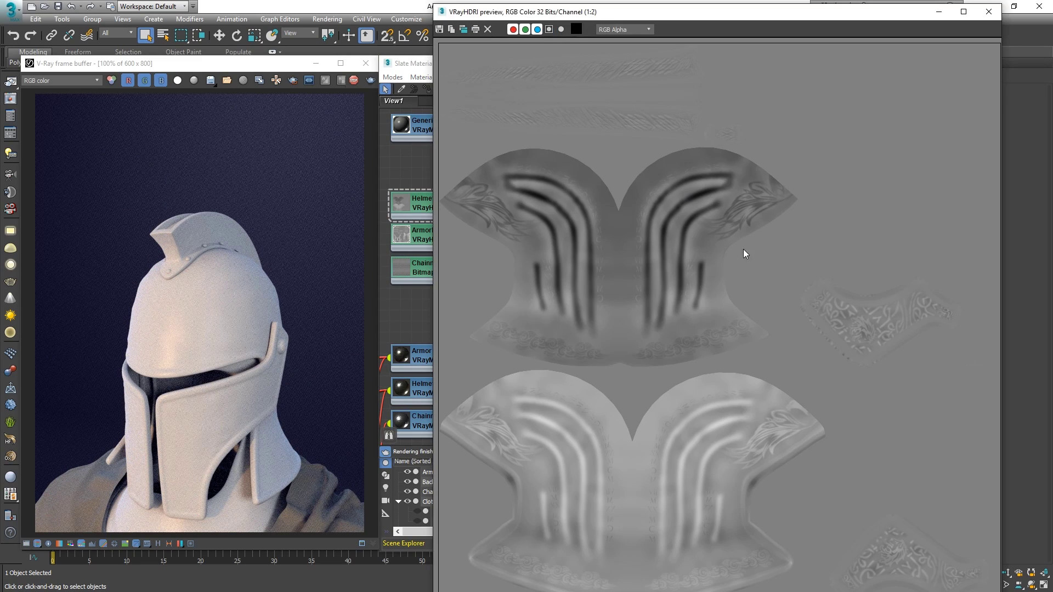
right_drag(743, 251, 728, 422)
click(988, 12)
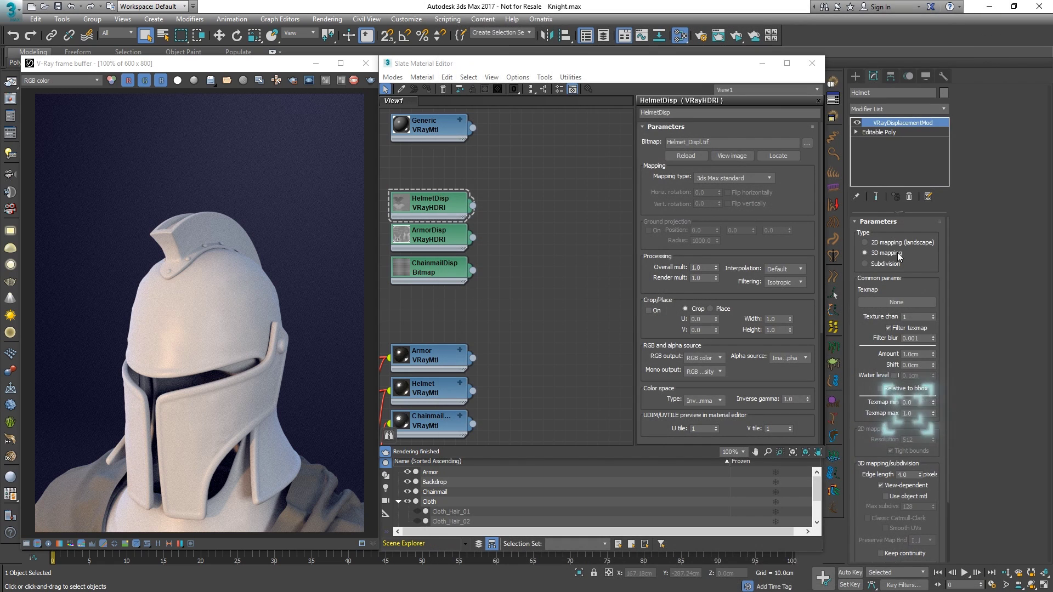
drag(472, 206, 880, 301)
click(502, 332)
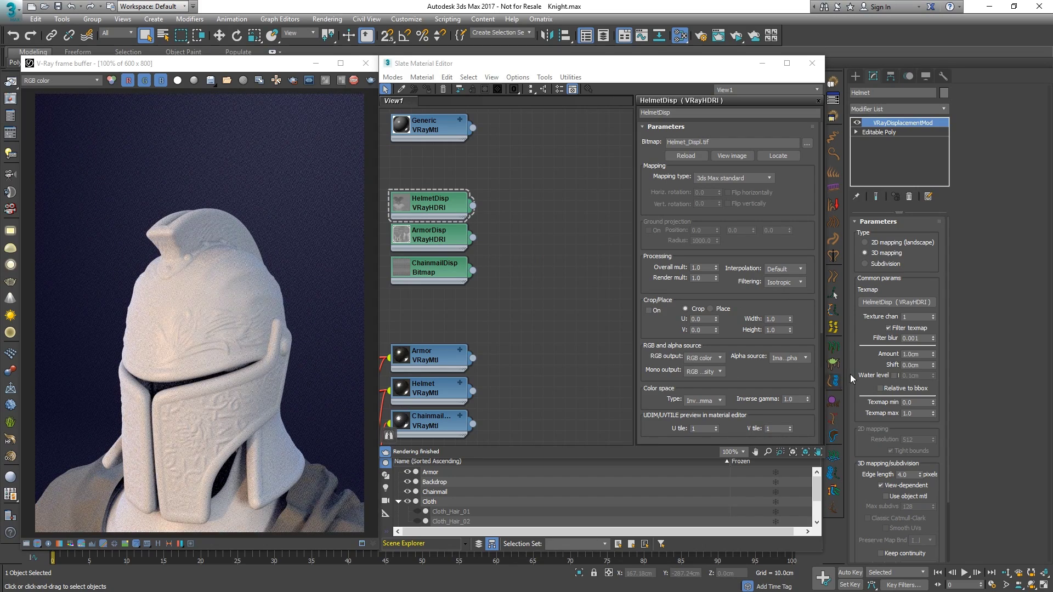
Step: Set the helmet displacement Shift to -1.0cm and Amount to 2.0cm
double_click(904, 365)
click(899, 357)
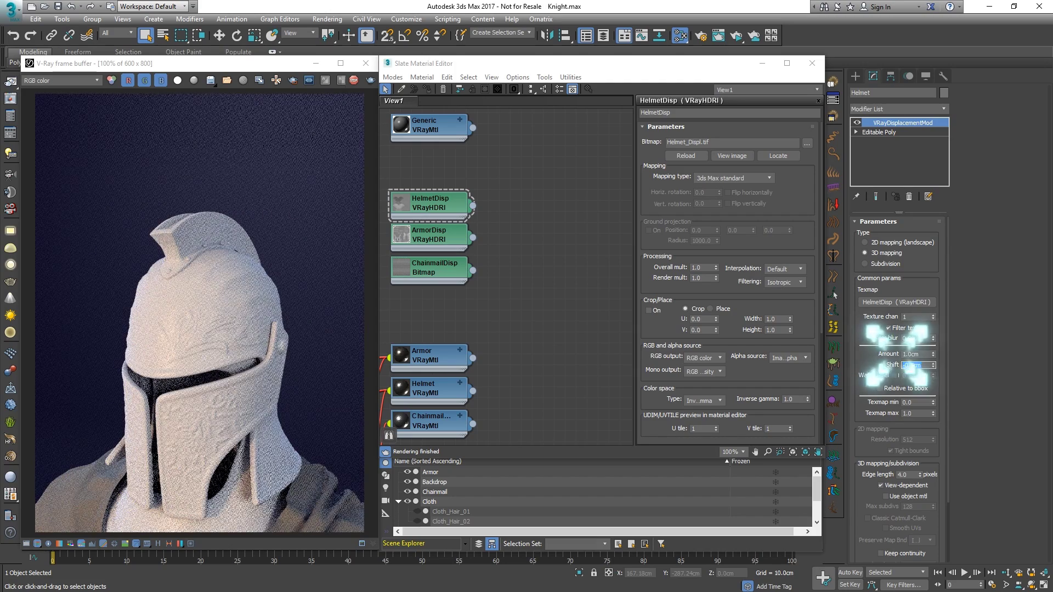
double_click(921, 354)
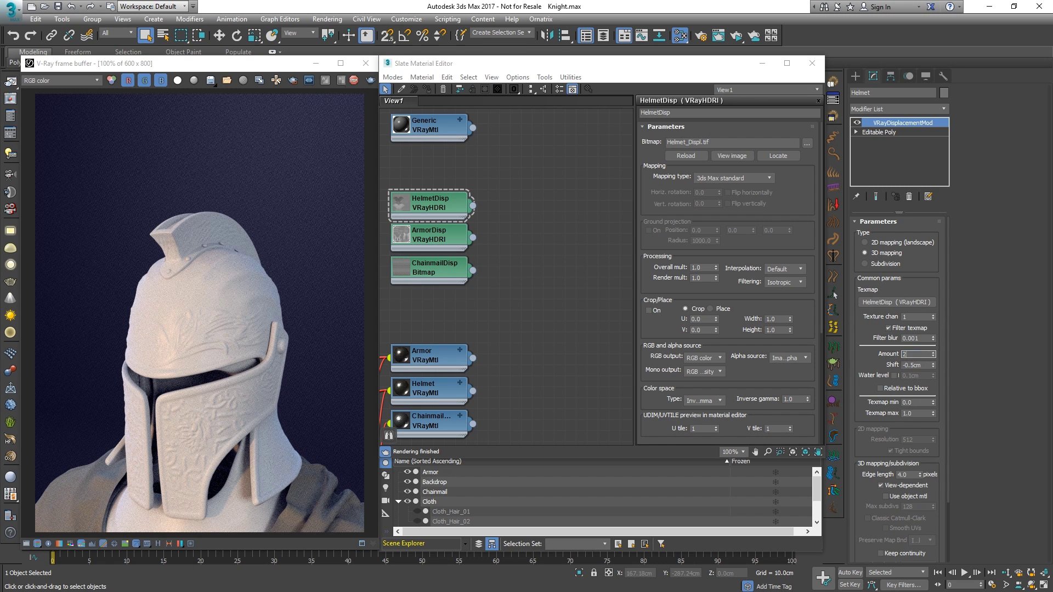
key(Tab)
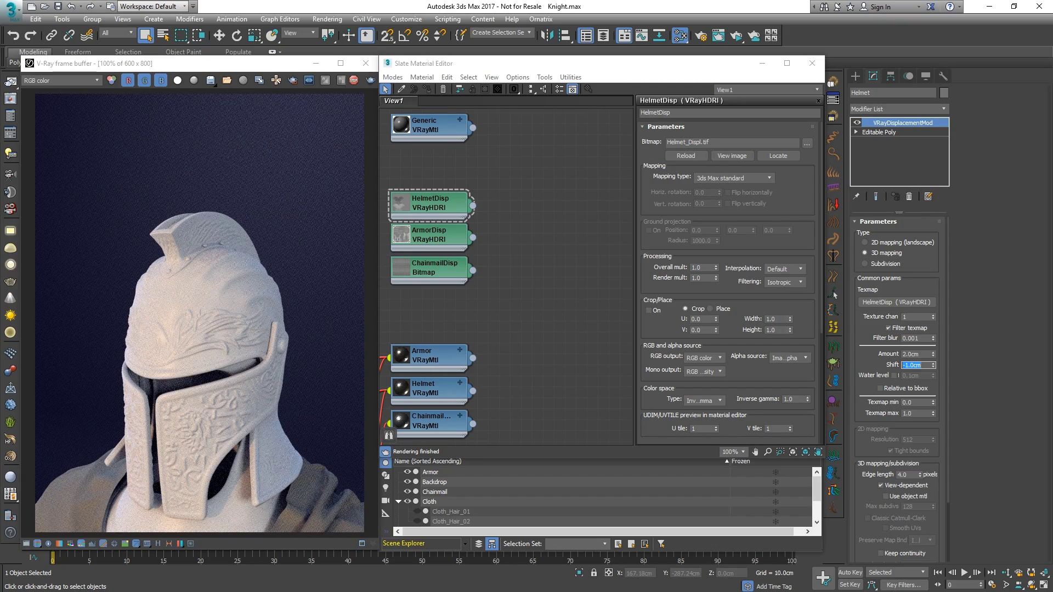
Step: Assign the metallic Helmet material to the helmet
click(661, 70)
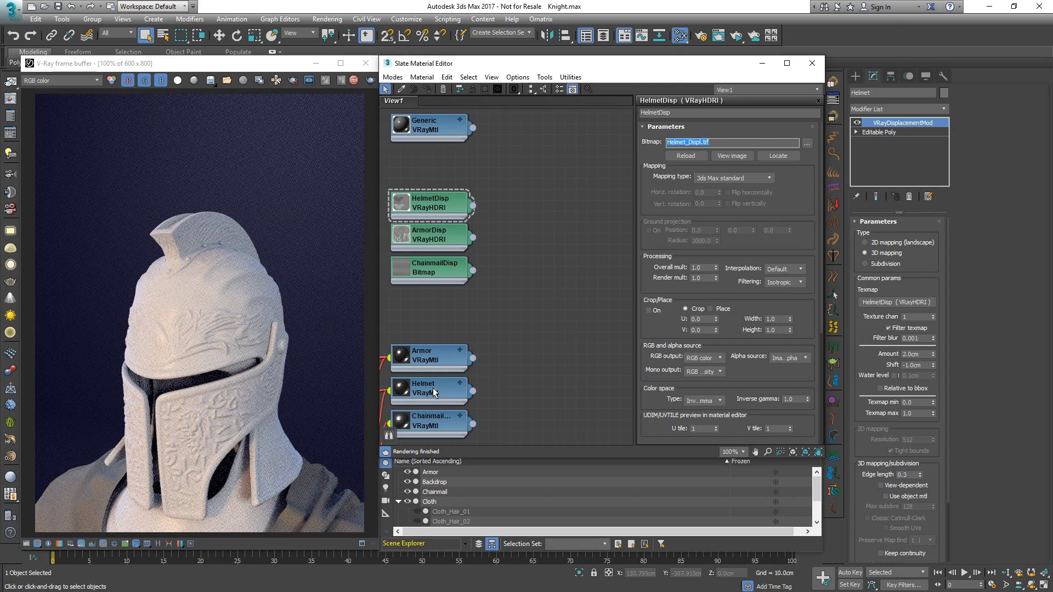
right_click(433, 392)
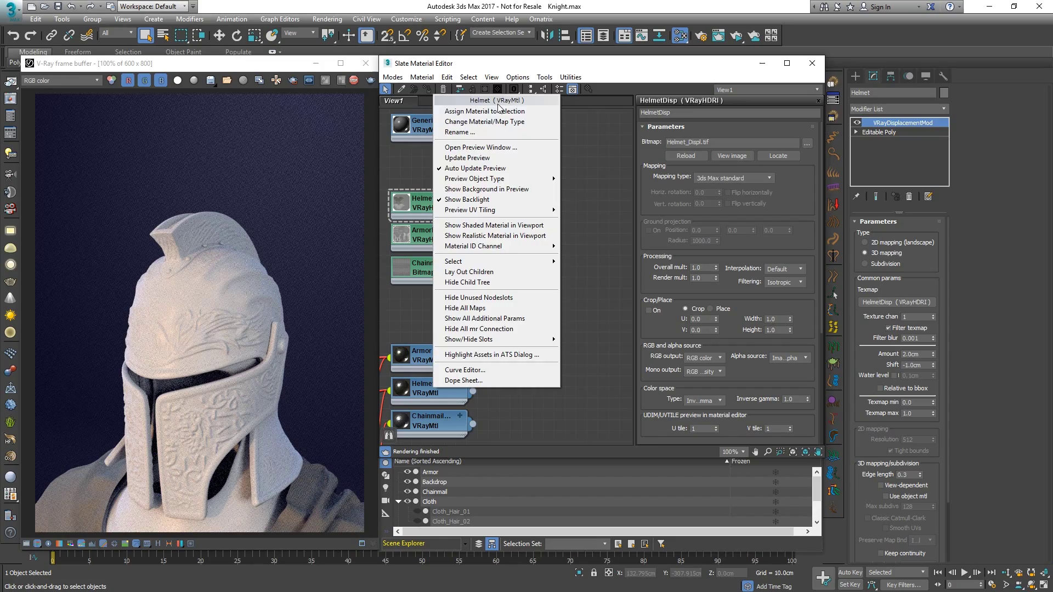
click(478, 100)
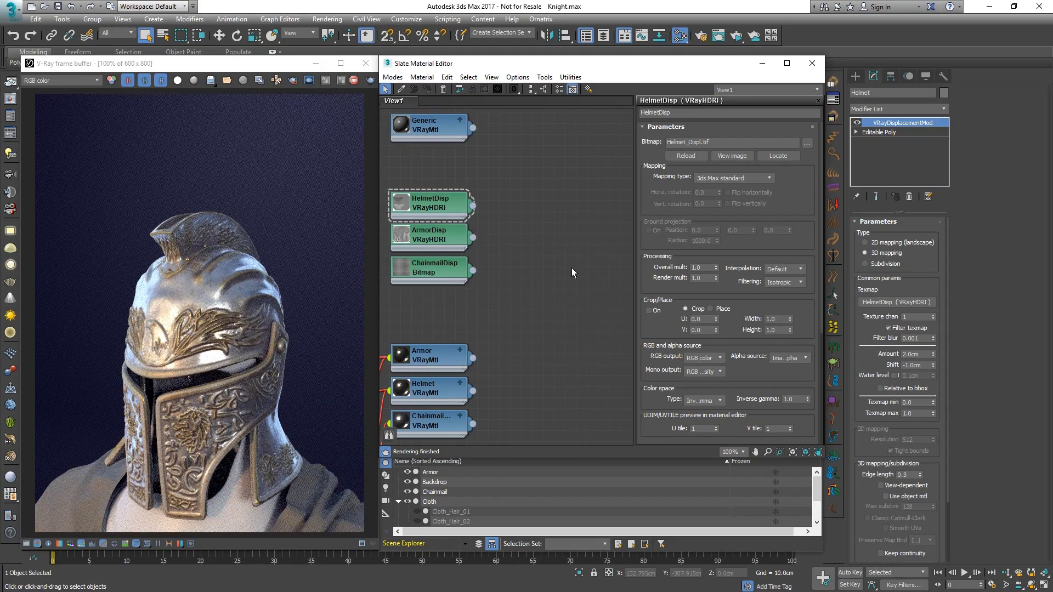
Step: View through RenderCam, select Armor and turn on its displacement
click(812, 63)
click(410, 77)
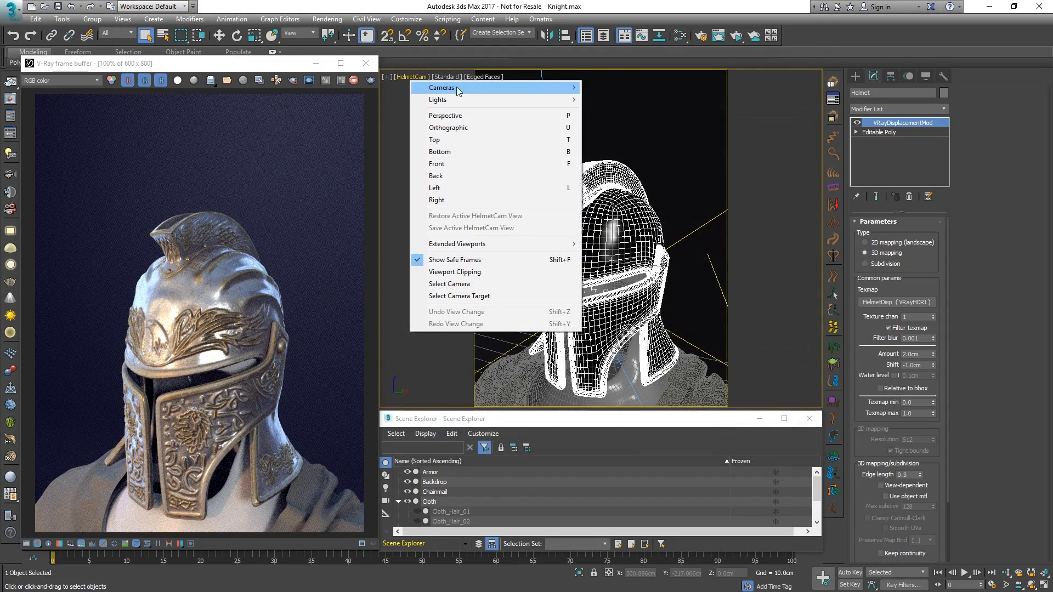
mouse_move(557, 88)
click(613, 111)
click(597, 356)
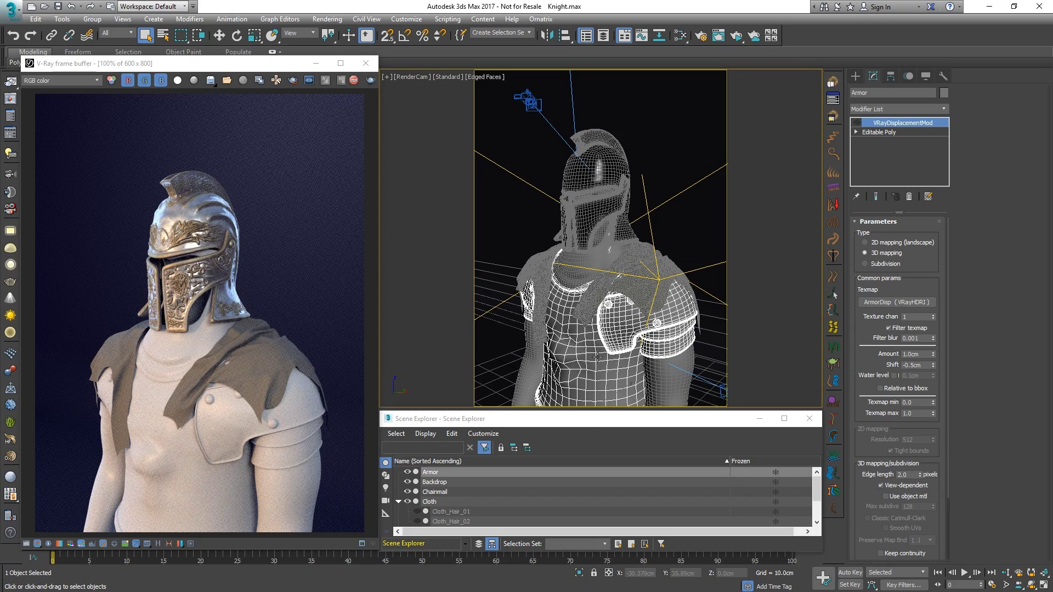
click(856, 123)
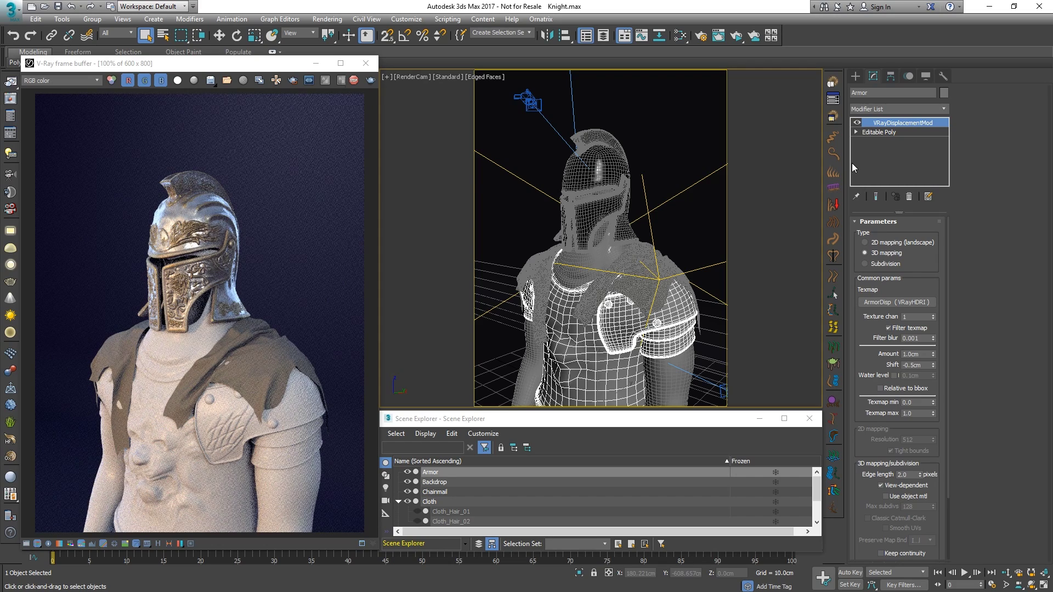
Step: Inspect the ArmorDisp map values and set the displacement Texmap max to 5.0
key(m)
double_click(439, 236)
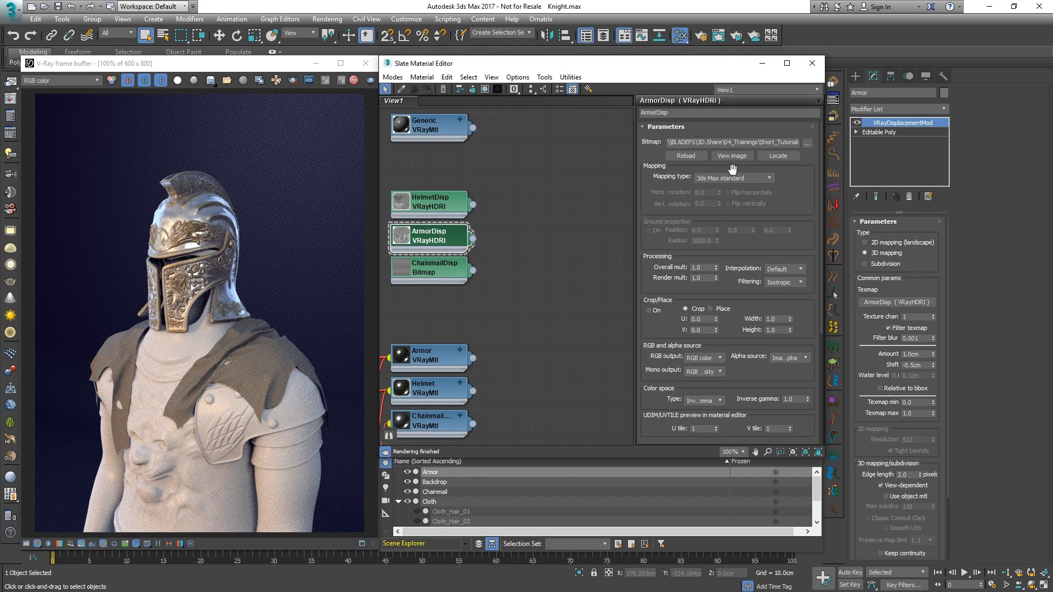
click(731, 156)
right_click(576, 400)
right_drag(576, 400, 456, 491)
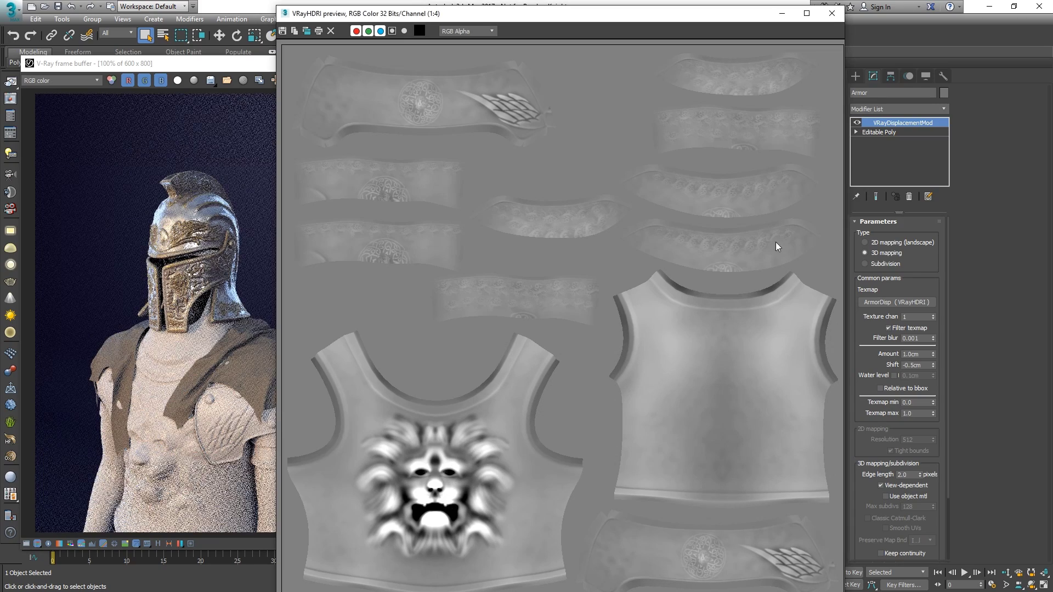
click(832, 13)
click(910, 402)
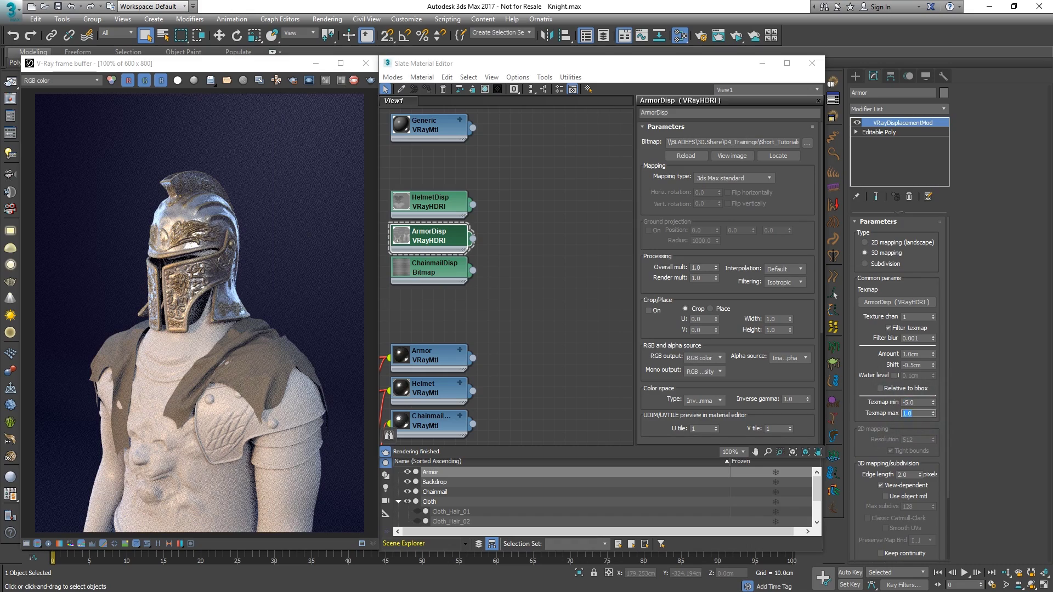
text(5)
key(Return)
Step: Assign the Armor material to the armor mesh
right_click(437, 357)
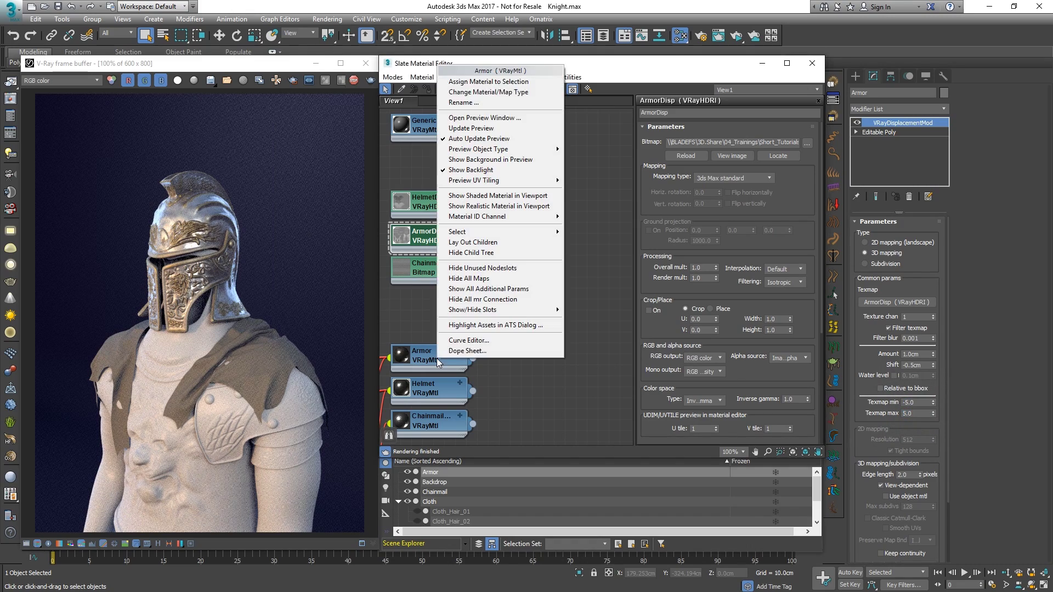
click(505, 87)
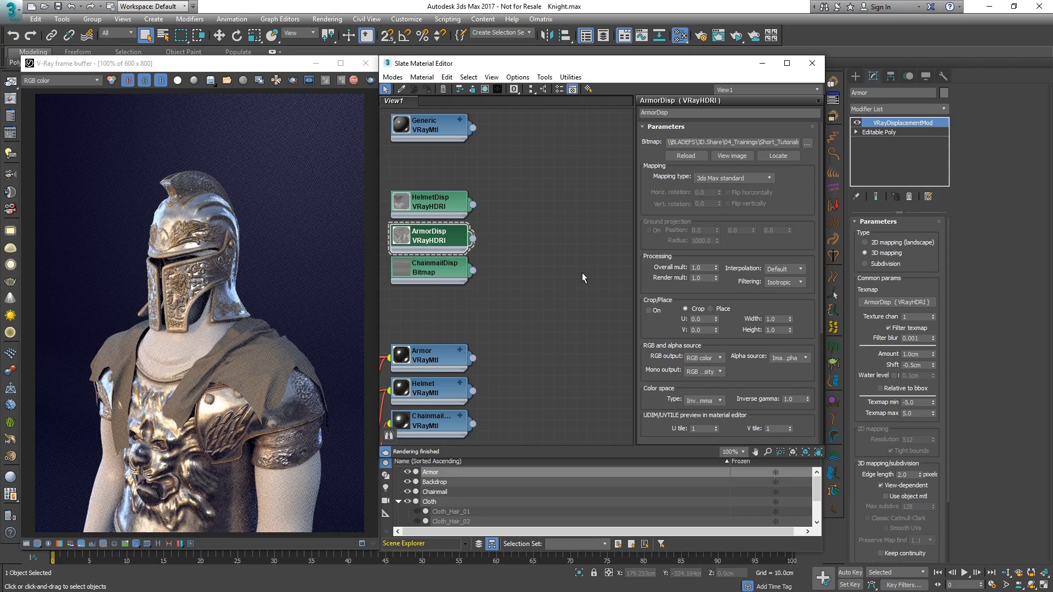
click(812, 64)
Step: In ChainmailCam, add a VRayDisplacementMod to the chainmail with Shift reset to zero
click(409, 77)
mouse_move(433, 86)
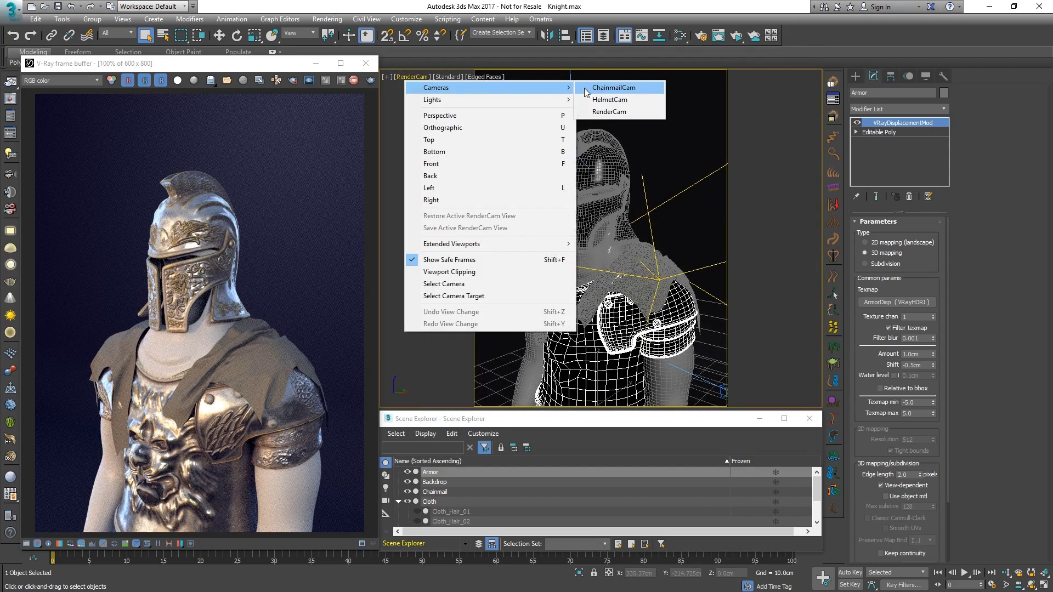
click(609, 88)
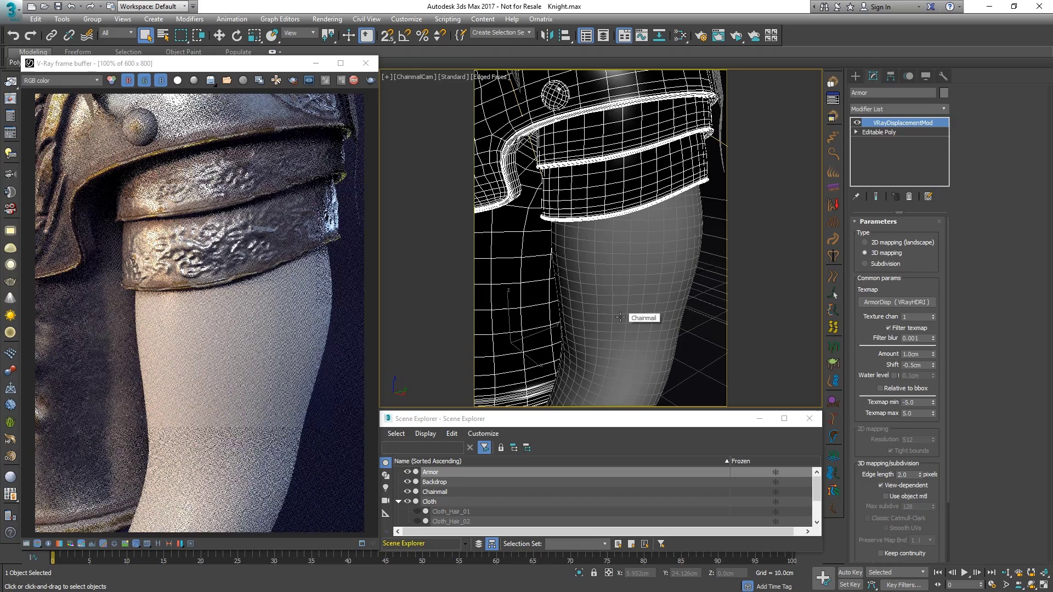
click(620, 317)
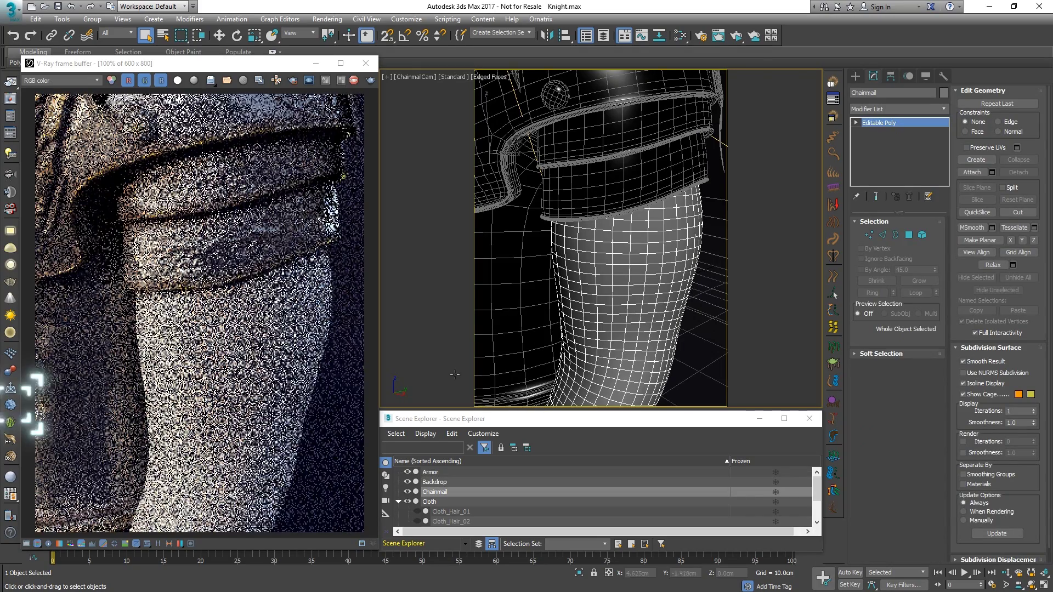
click(11, 406)
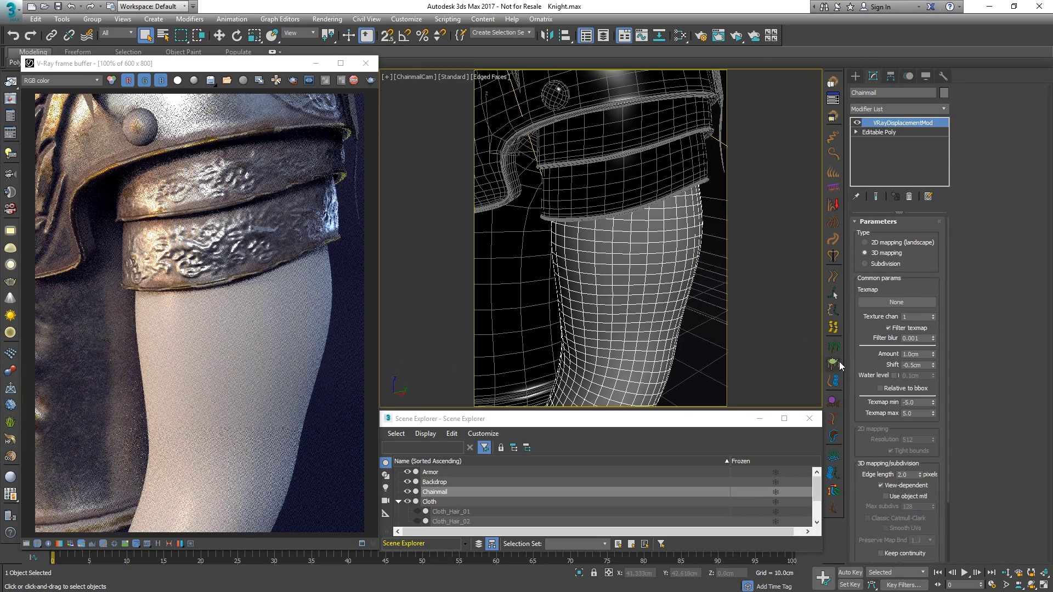
right_click(932, 365)
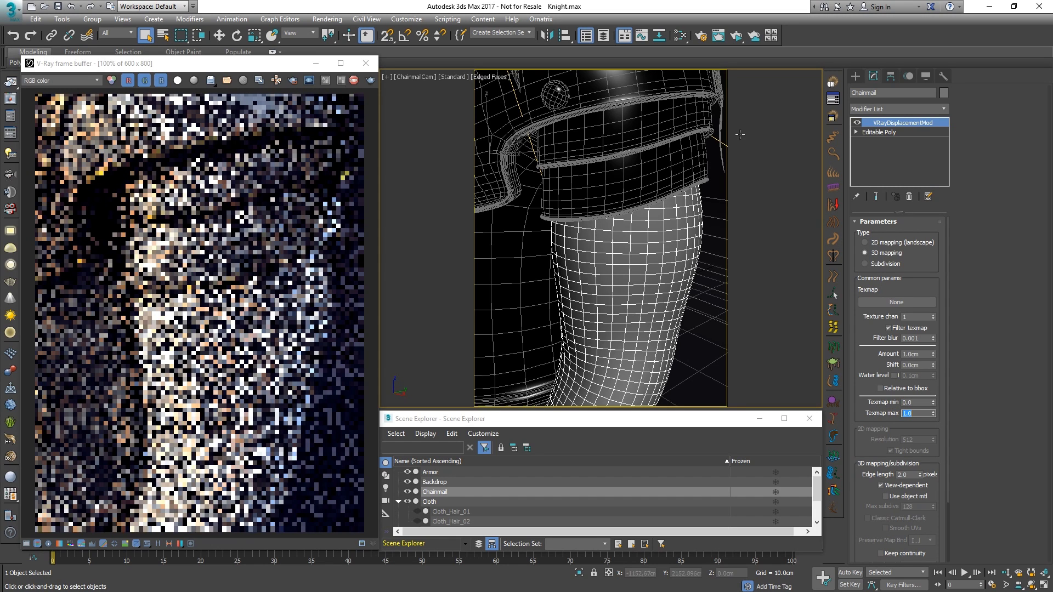
Step: Link the ChainmailDisp map to the chainmail displacement Texmap
click(682, 36)
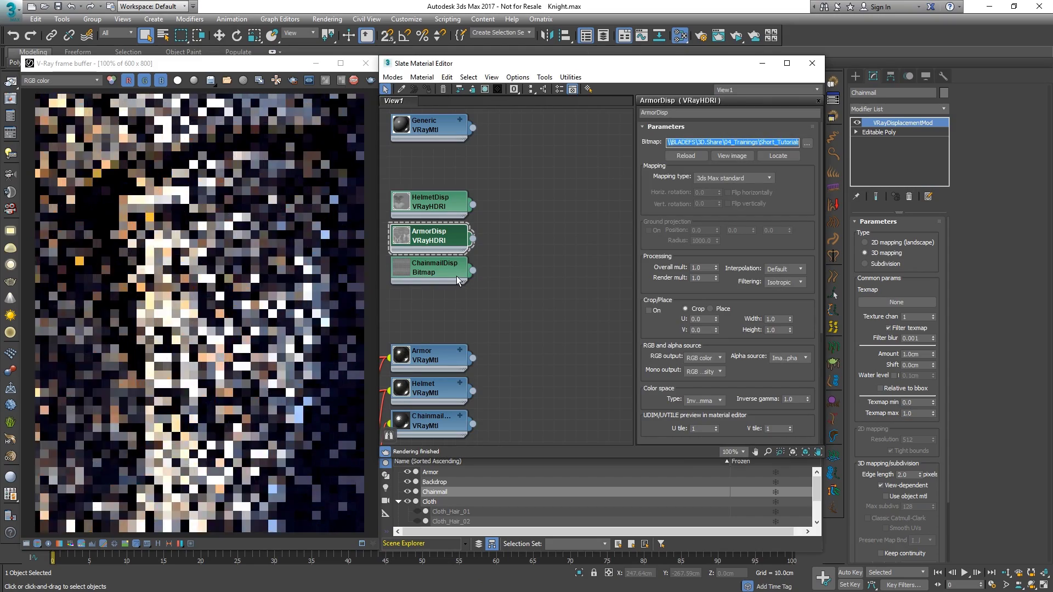
drag(472, 271, 891, 302)
click(558, 328)
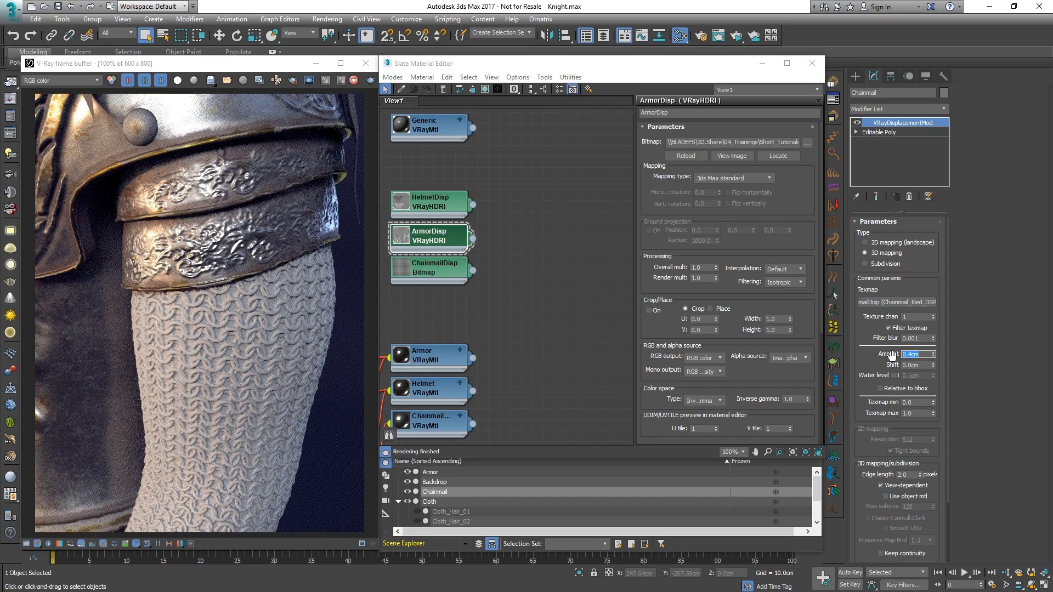
Step: Enable the displacement water level and set edge length to 1.0
click(894, 376)
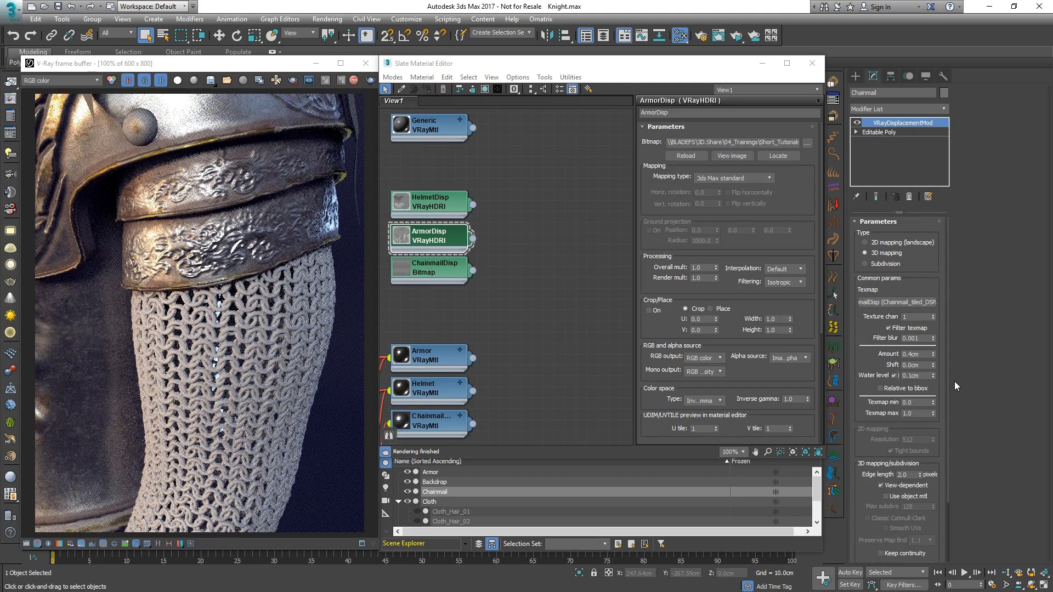
double_click(901, 475)
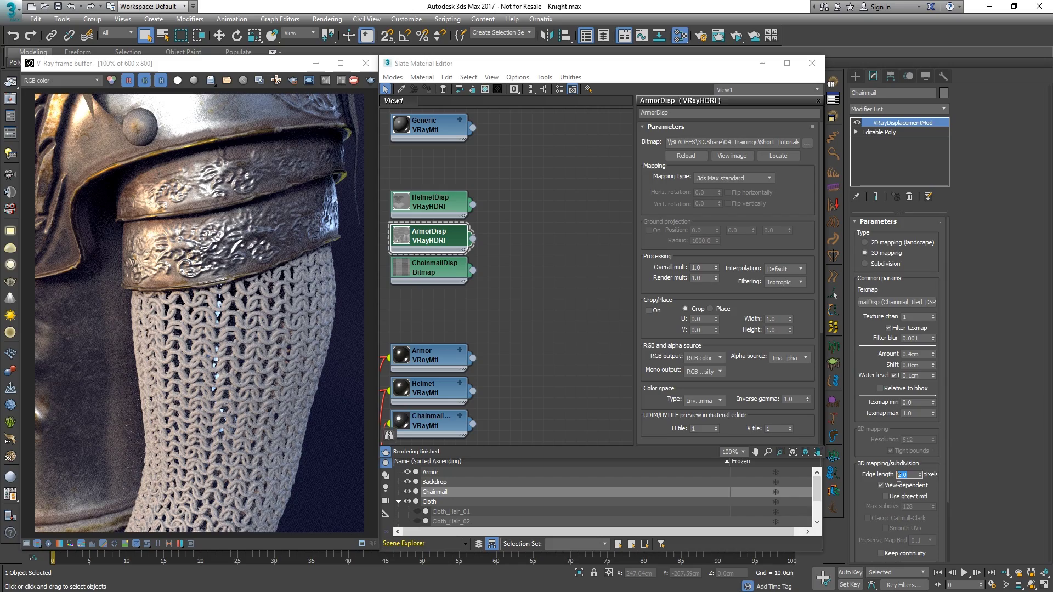
text(1)
key(Return)
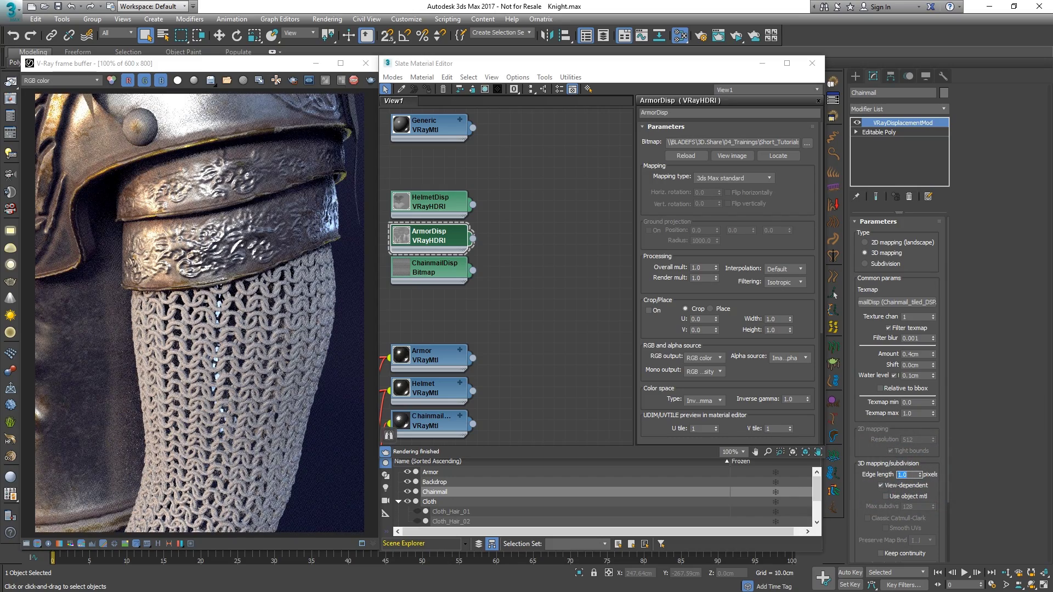
Step: Assign Chainmail_mtl to the chainmail object
right_click(442, 423)
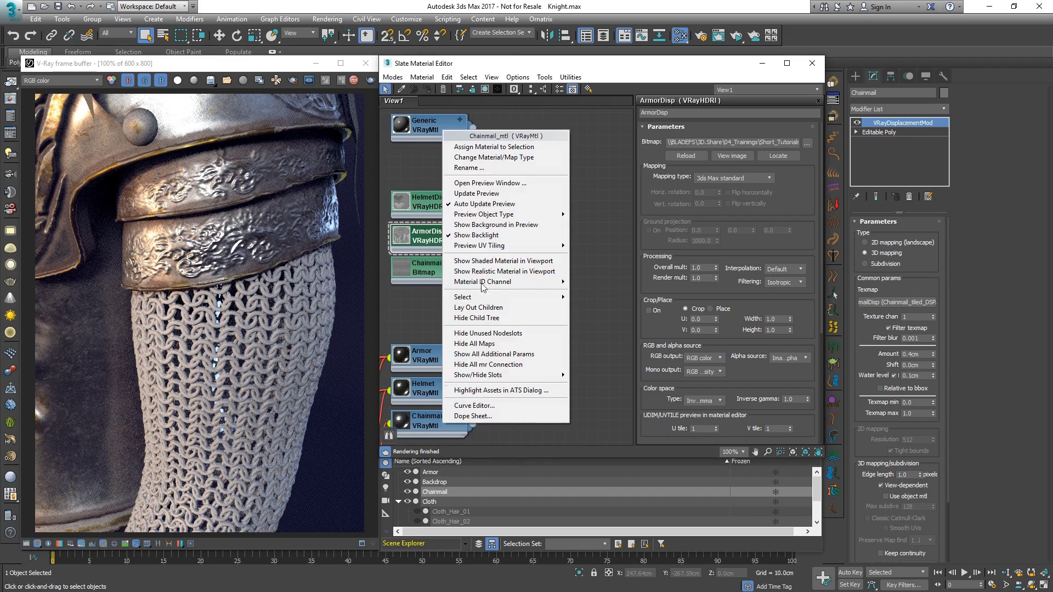
click(488, 147)
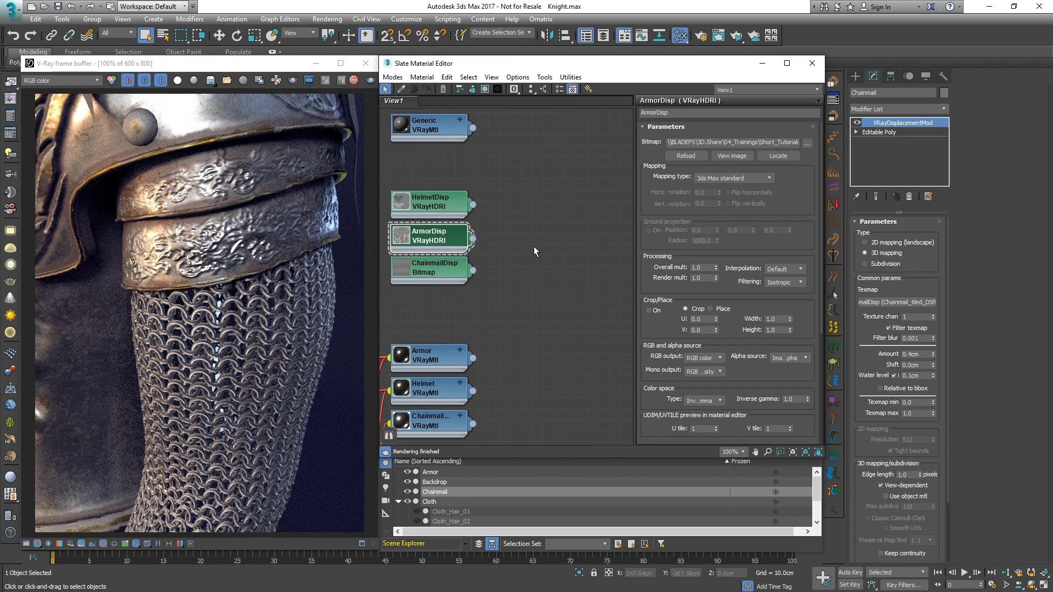
click(811, 63)
Step: In RenderCam, unhide the Helmet_Hair crest in Scene Explorer and select it
click(423, 76)
mouse_move(433, 86)
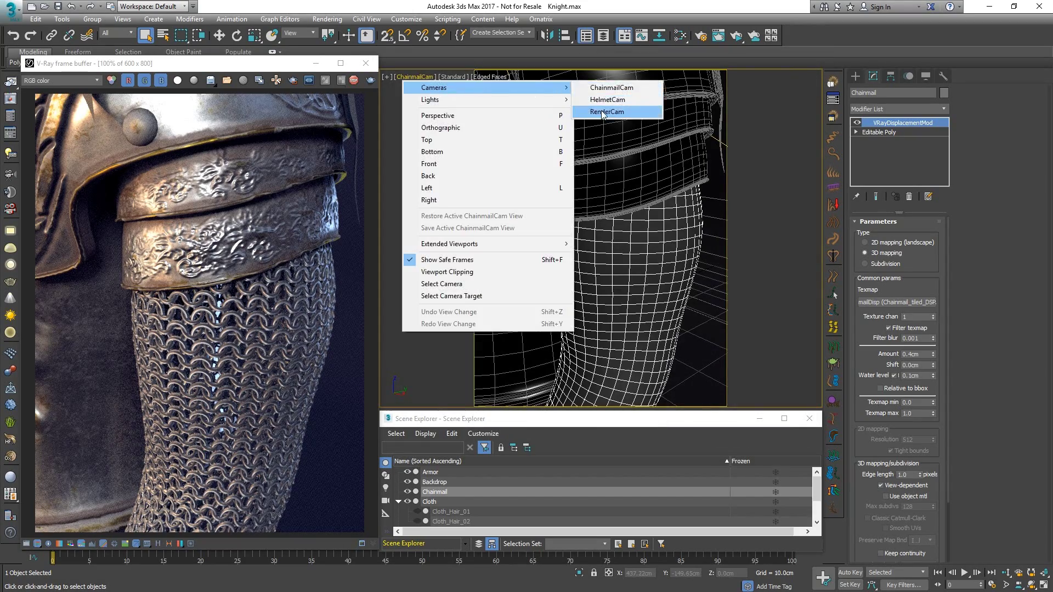
click(614, 113)
scroll(548, 494, down, 2)
click(448, 511)
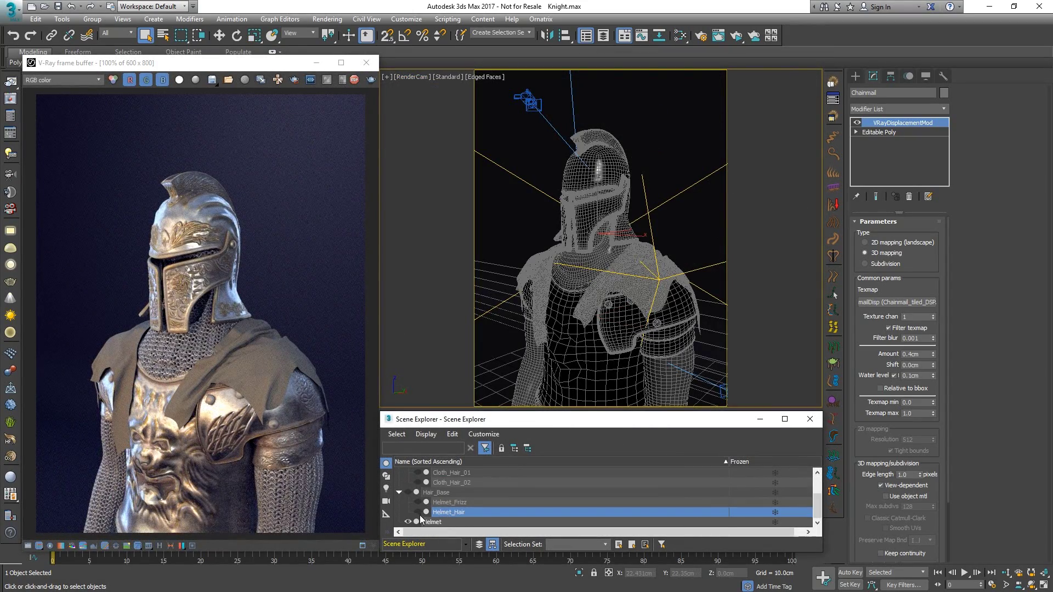
click(417, 512)
Step: Switch the viewport to HelmetCam and enable region rendering in the frame buffer
click(412, 77)
mouse_move(433, 86)
click(614, 100)
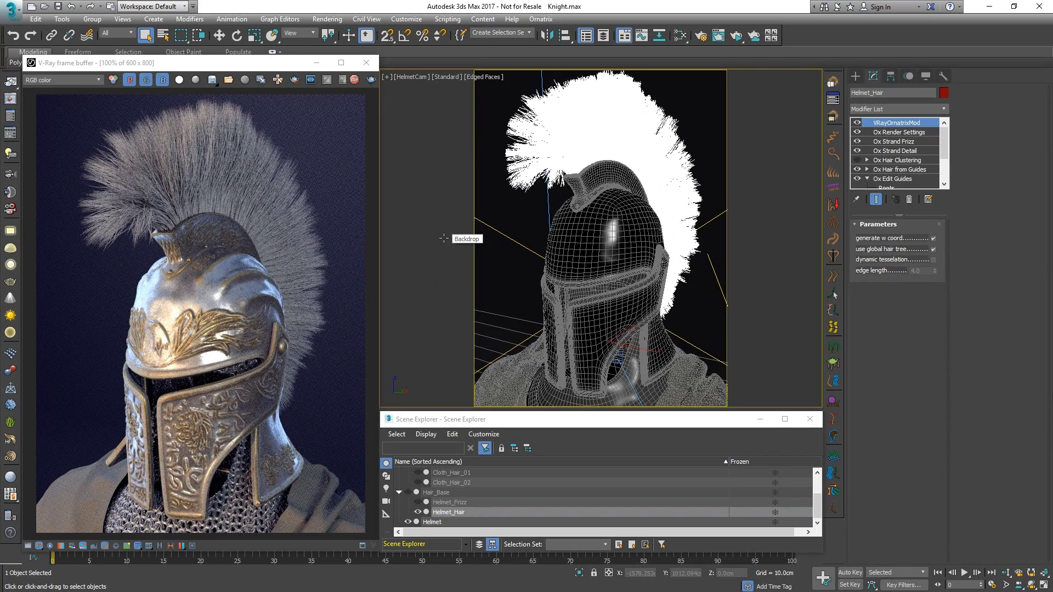
click(293, 80)
Step: Draw a render region around the crest, then create a VRayHairMtl and assign it to Helmet_Hair
drag(62, 97, 220, 254)
click(680, 36)
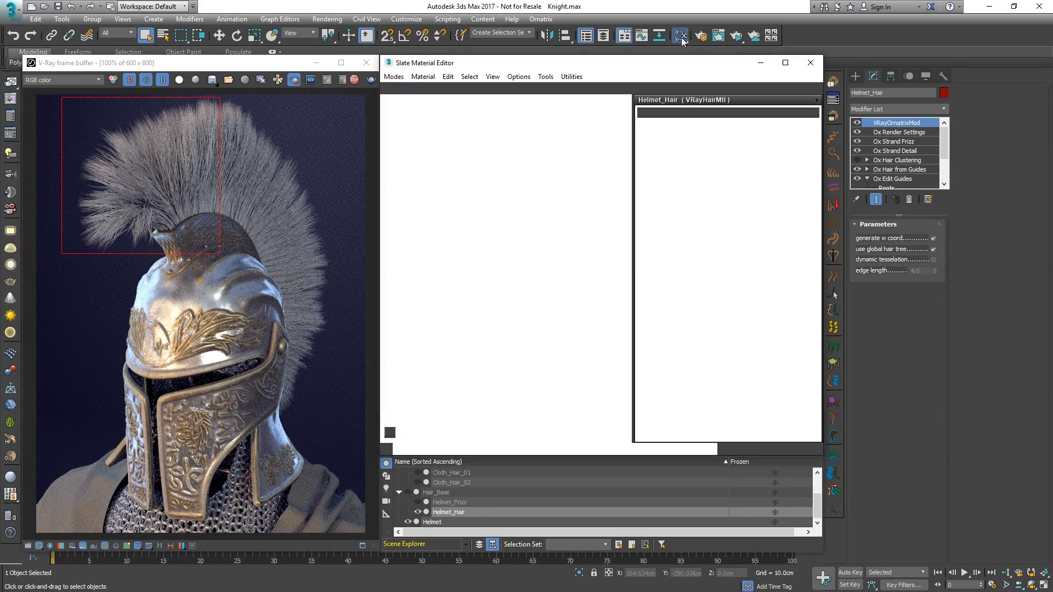
right_click(537, 242)
mouse_move(589, 249)
mouse_move(678, 286)
click(756, 364)
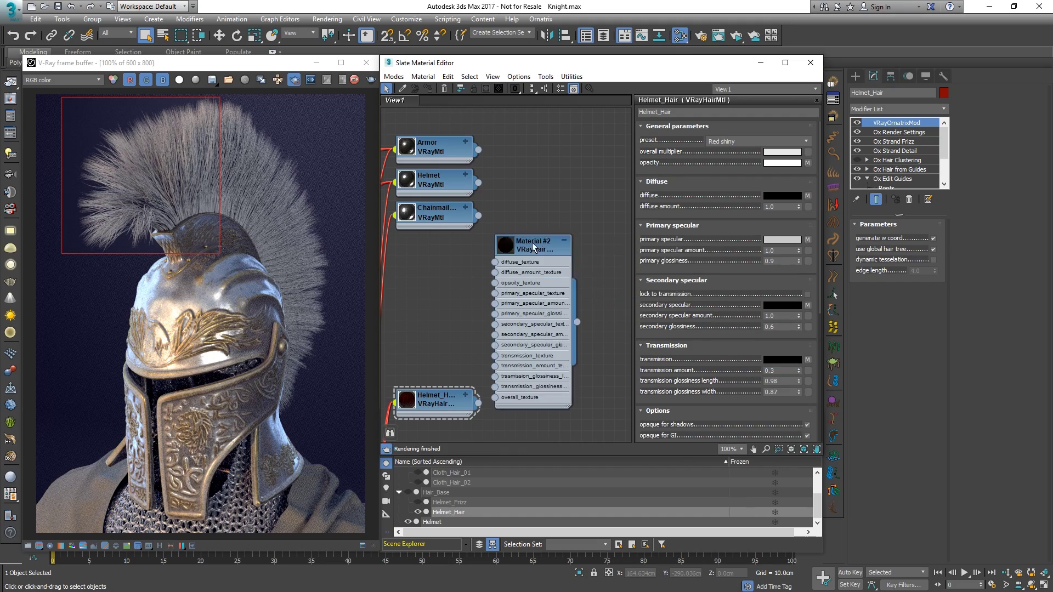
drag(533, 246, 555, 225)
right_click(557, 222)
click(581, 232)
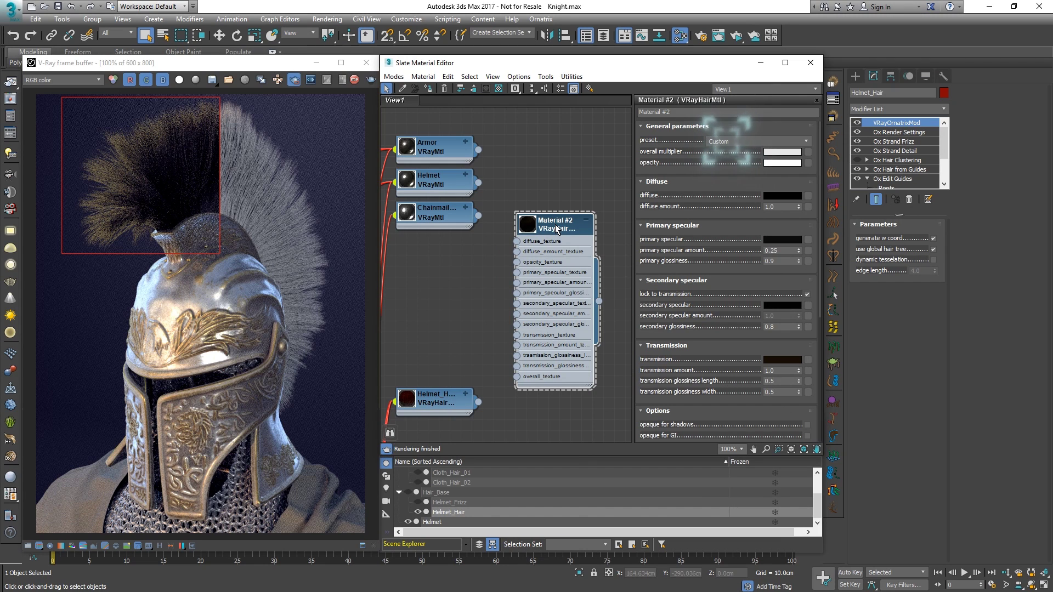
Step: Apply the White matted hair preset and change the transmission colour to blue
click(798, 140)
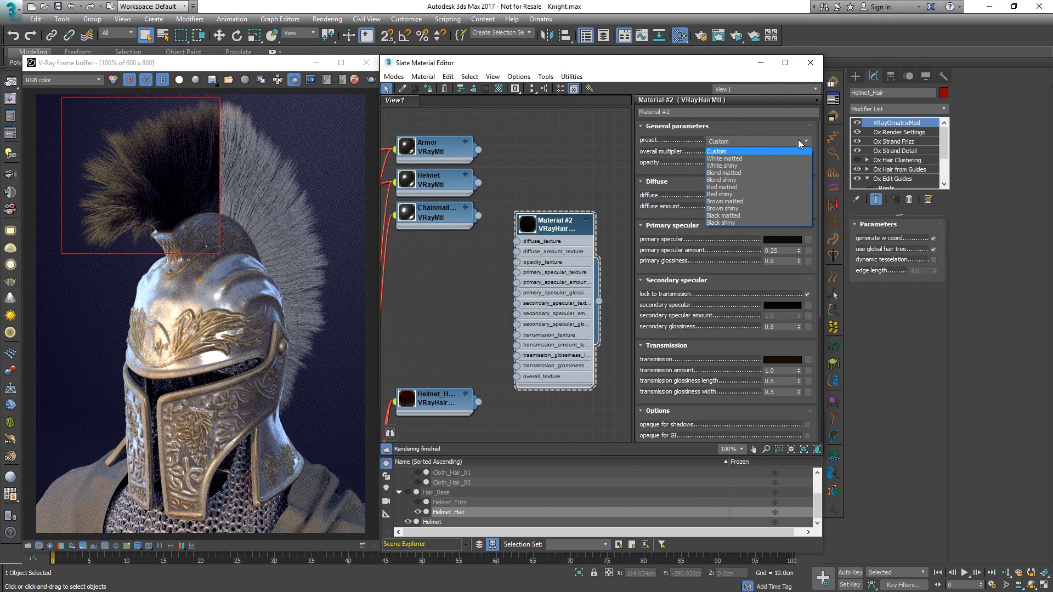
click(752, 158)
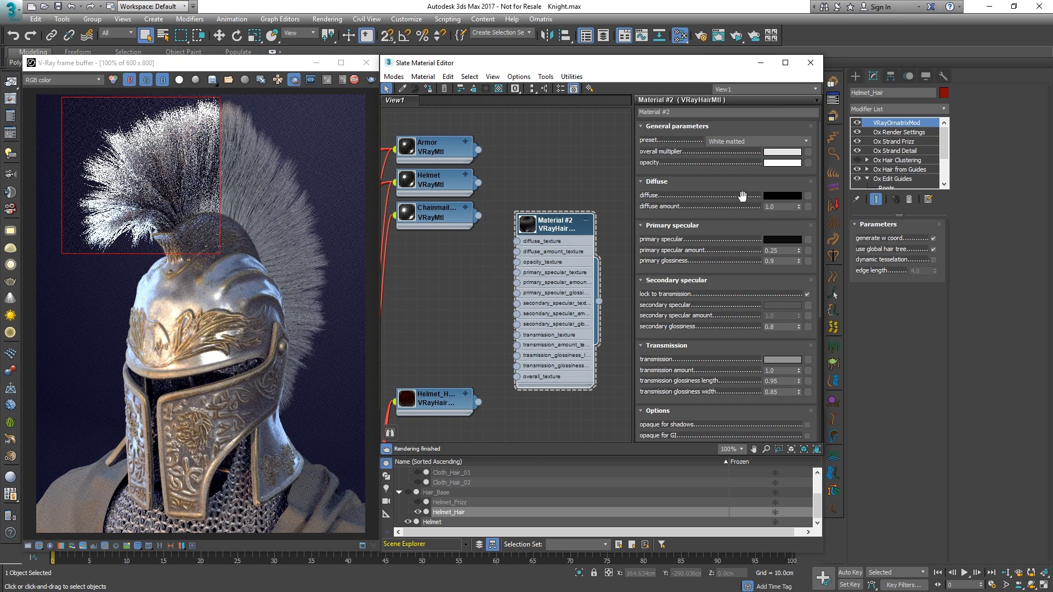
click(782, 360)
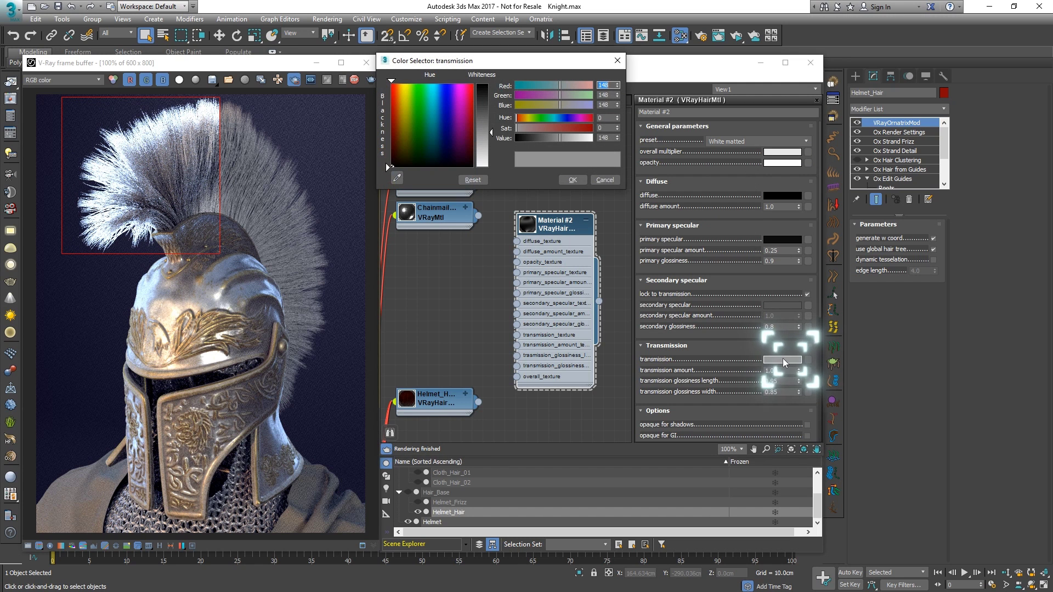
drag(543, 128, 579, 128)
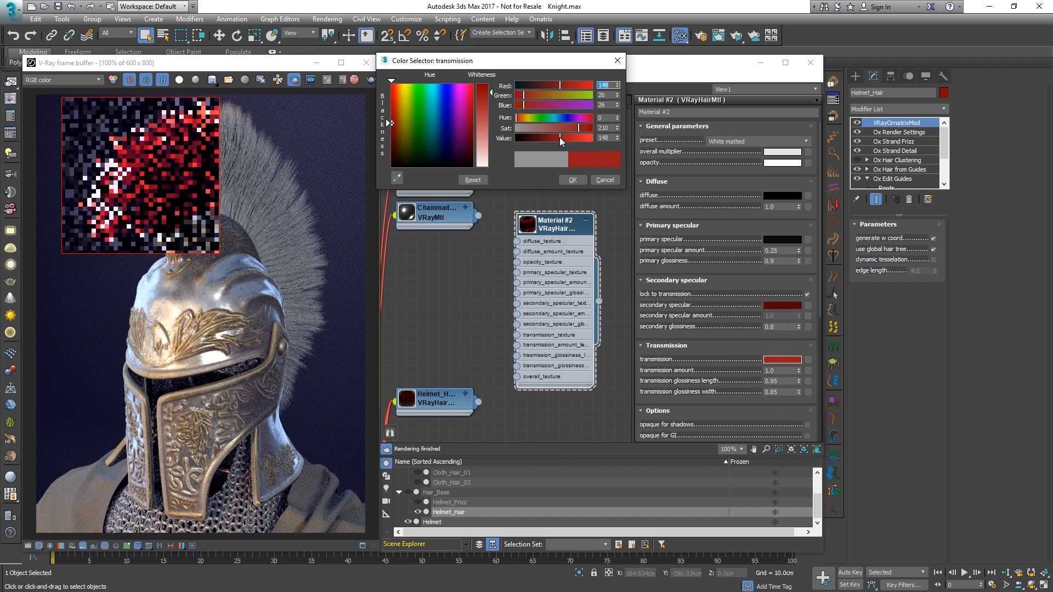
click(560, 117)
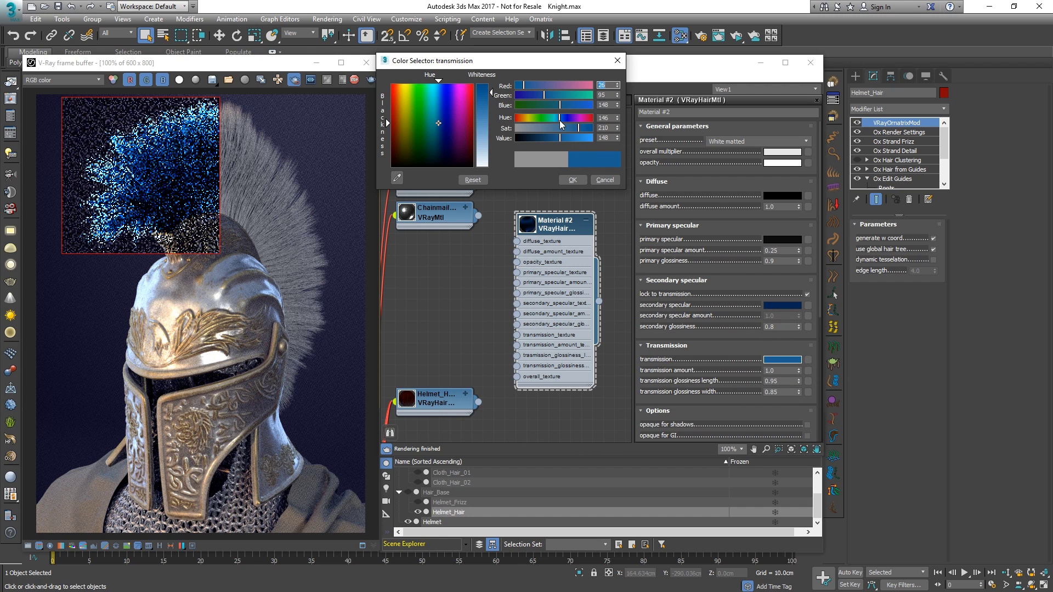
click(576, 181)
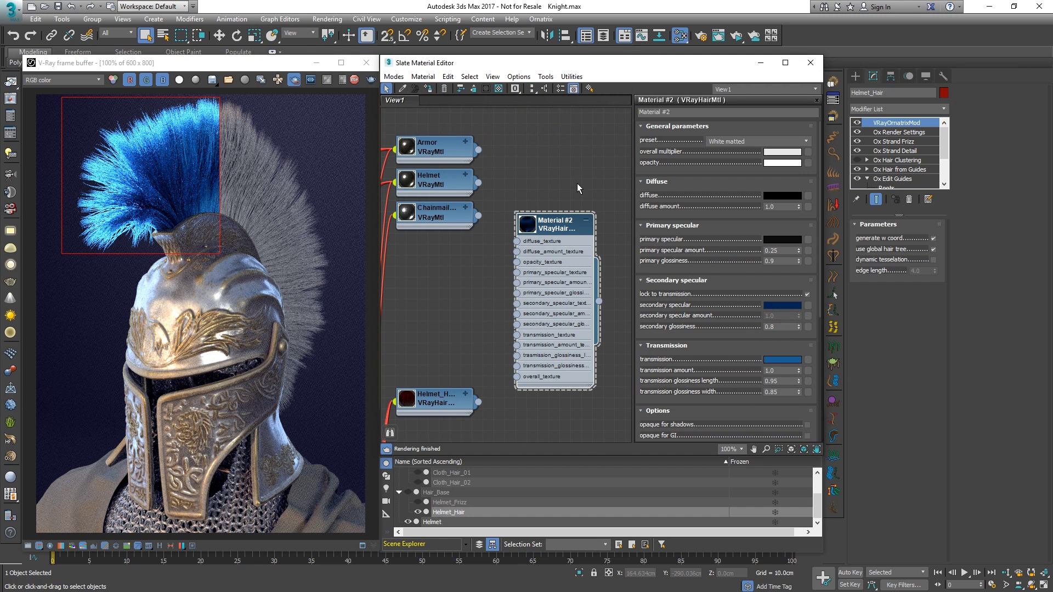
right_click(461, 278)
Step: Add a VRayHairInfoTex map to the hair material's transmission
mouse_move(481, 307)
mouse_move(581, 344)
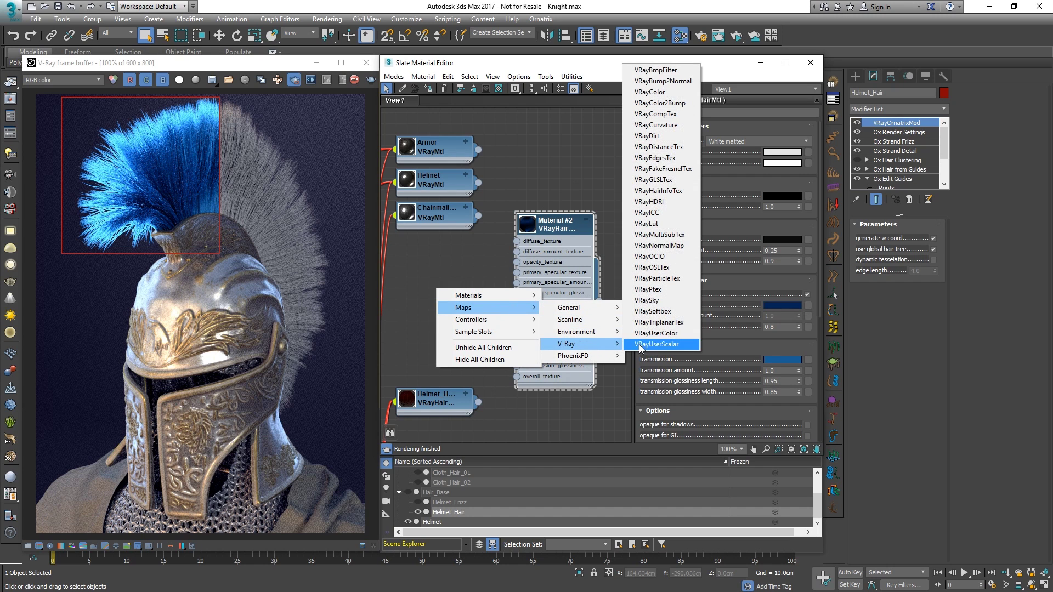
click(658, 190)
drag(477, 323, 517, 334)
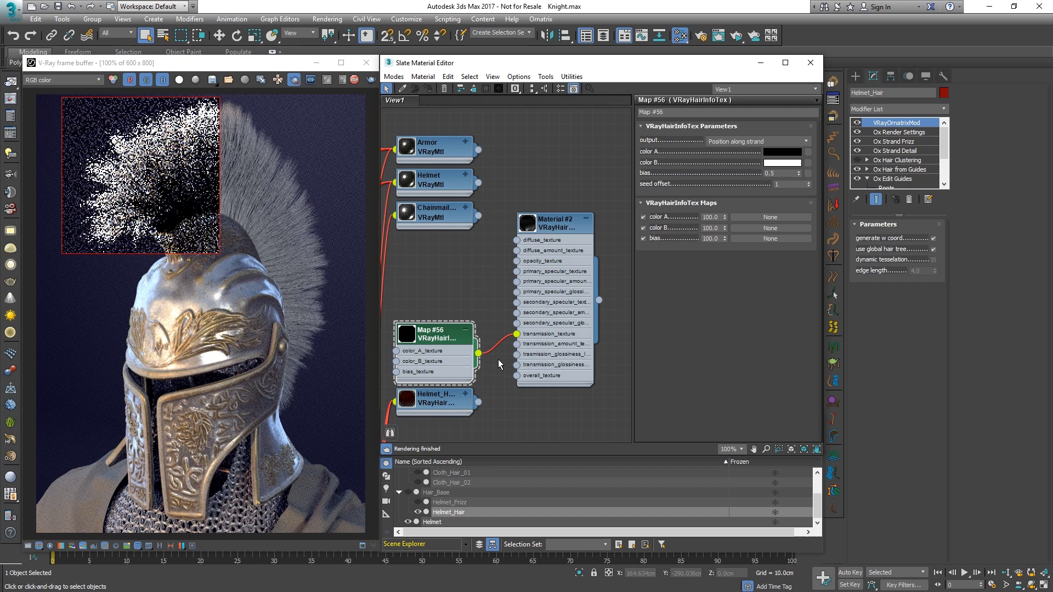
Step: Set the hair info map's colour A to red and colour B to blue
click(781, 152)
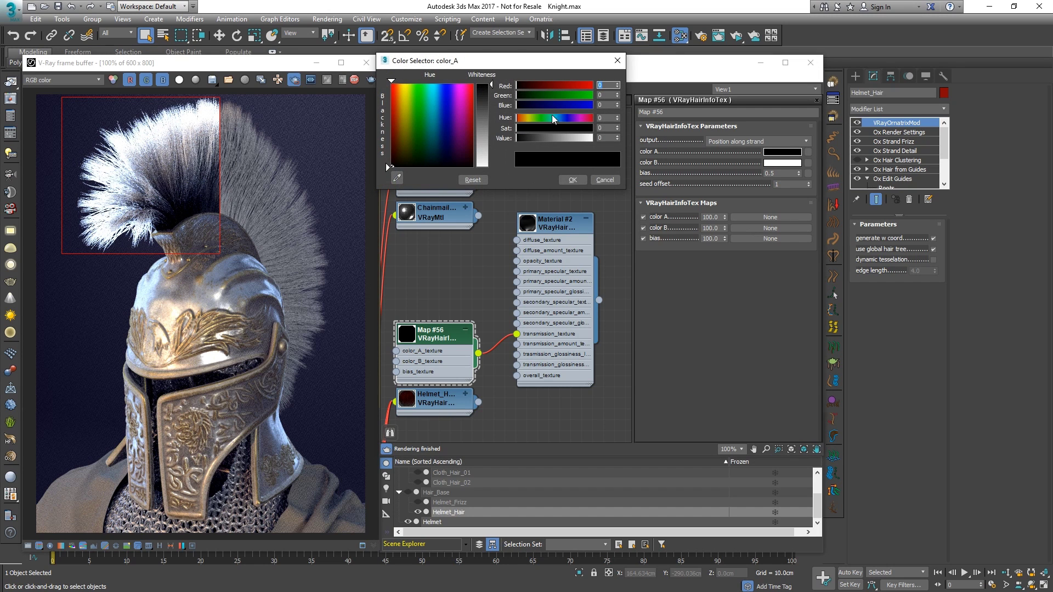
drag(572, 132, 580, 130)
click(574, 138)
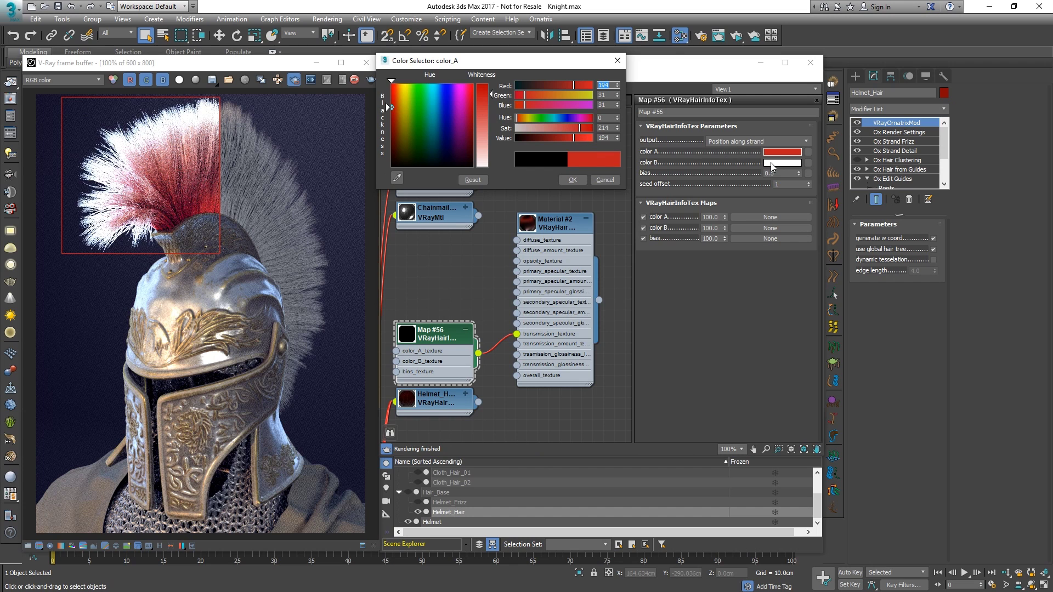
click(771, 164)
click(562, 118)
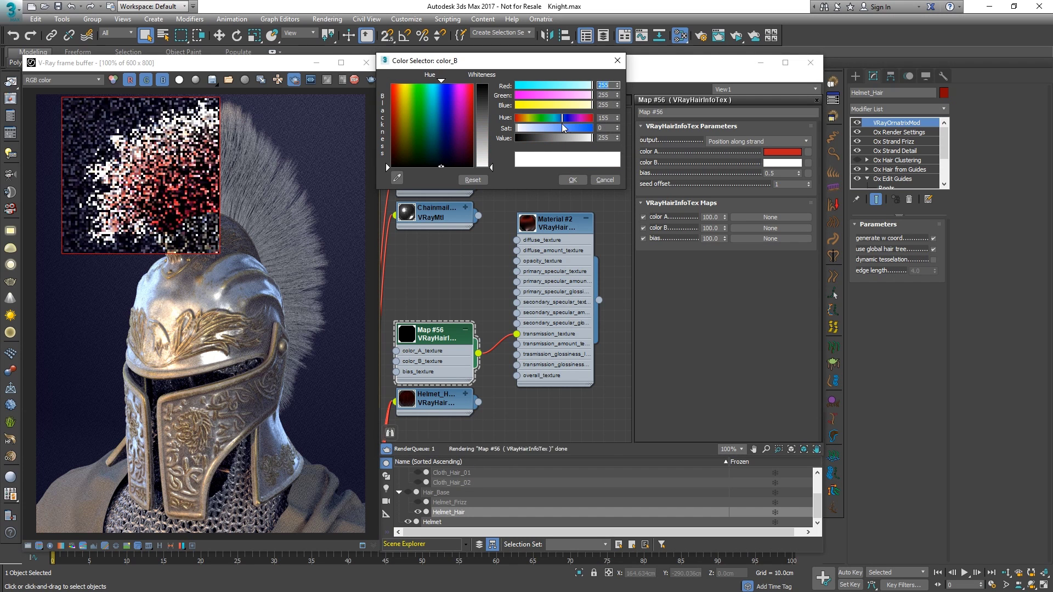
click(580, 127)
click(574, 137)
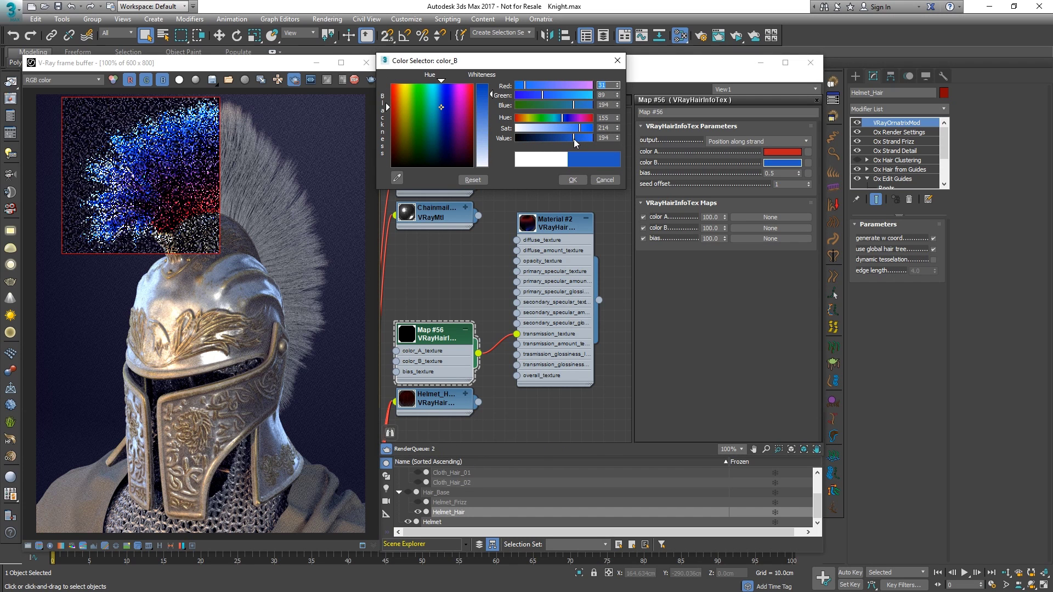
click(578, 180)
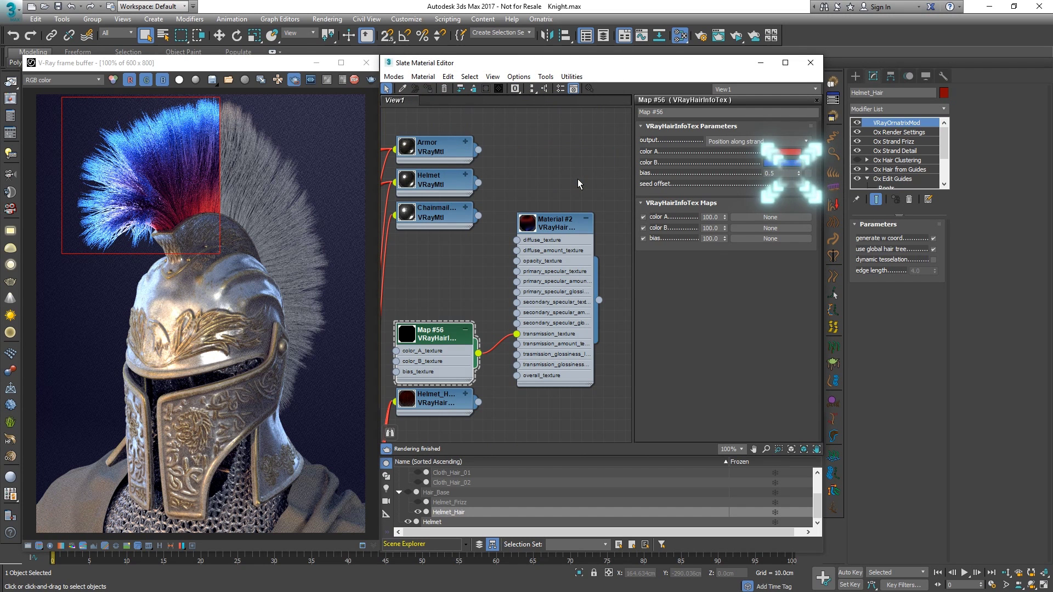
Step: Set the map output to Random by strand index and tune the bias around 0.3
click(798, 175)
click(798, 175)
click(798, 175)
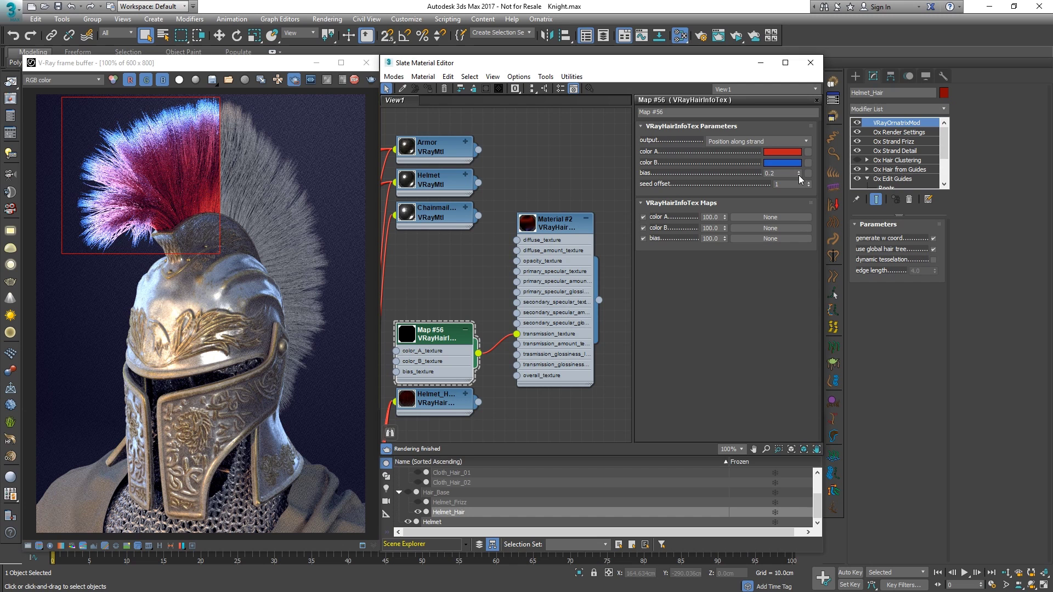
click(798, 171)
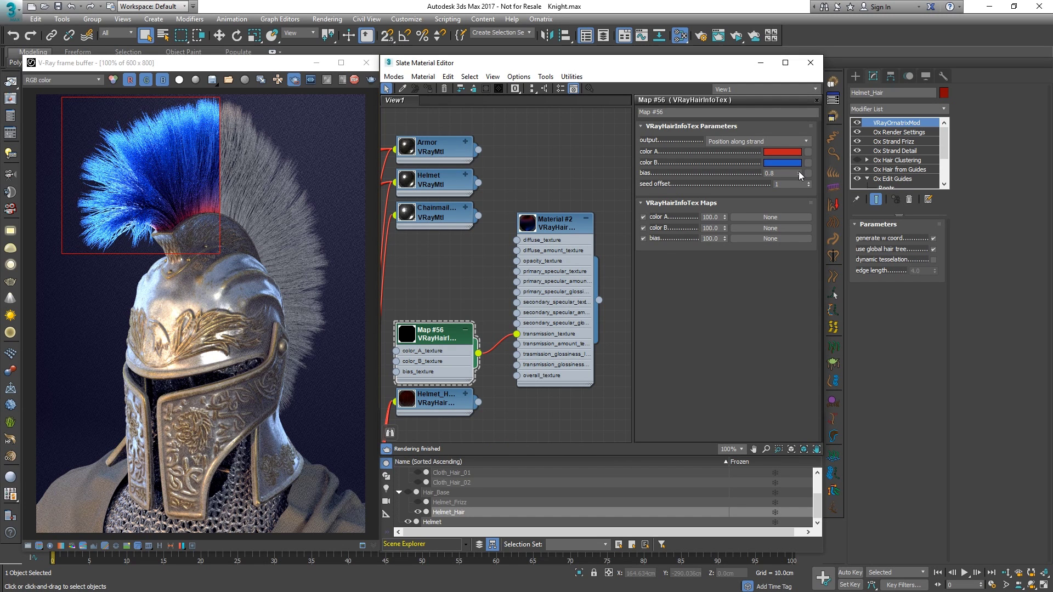
click(754, 141)
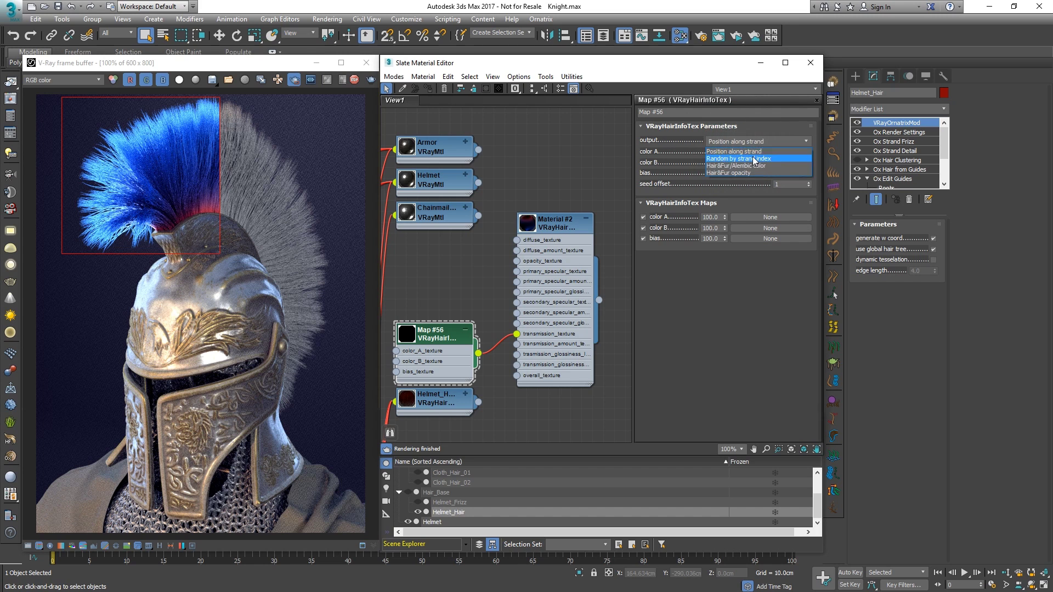
click(753, 160)
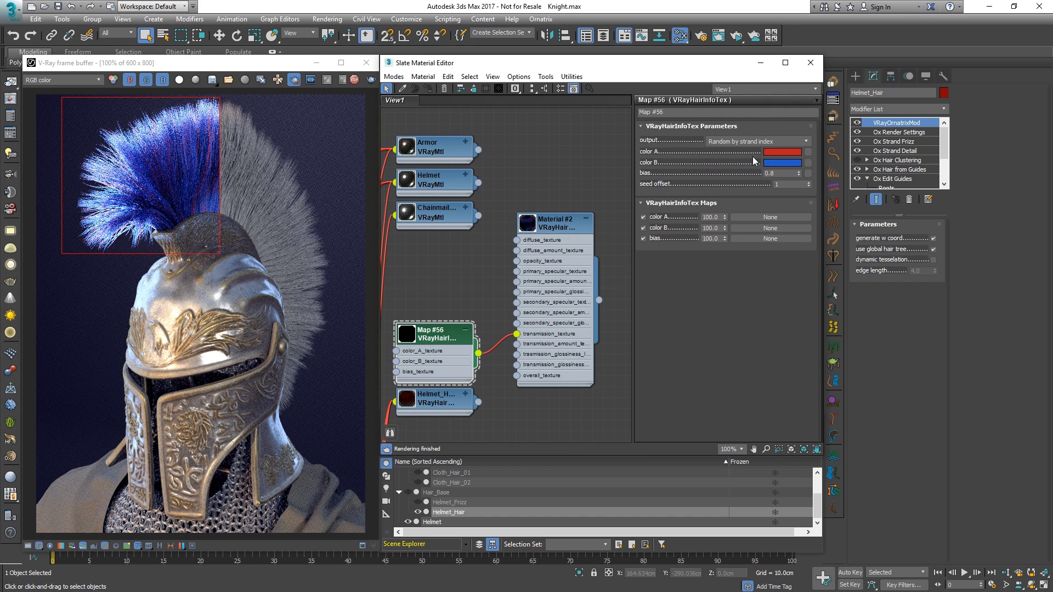
click(798, 175)
click(798, 175)
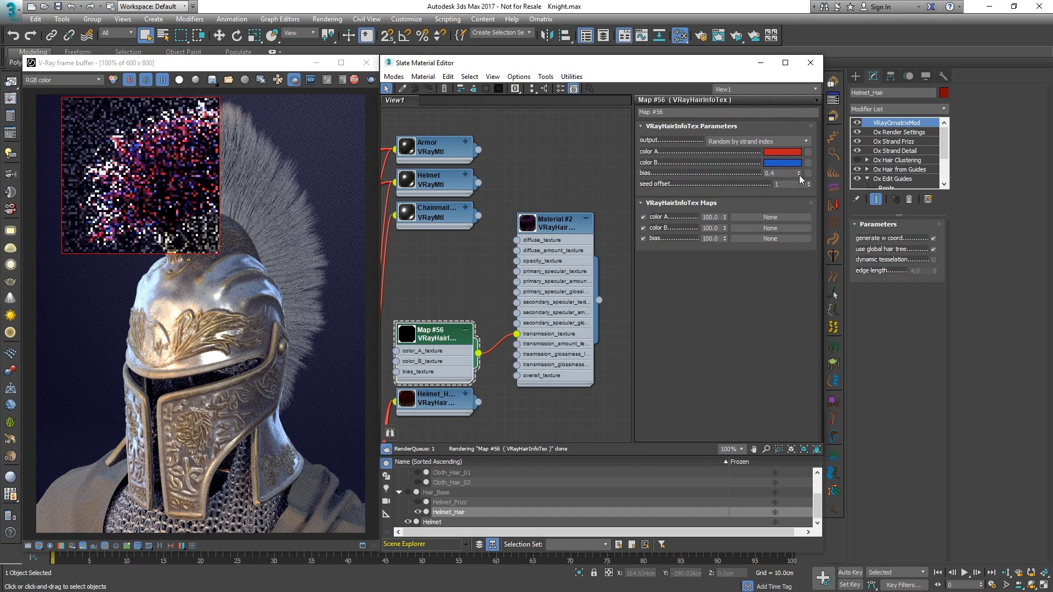
click(798, 174)
click(799, 174)
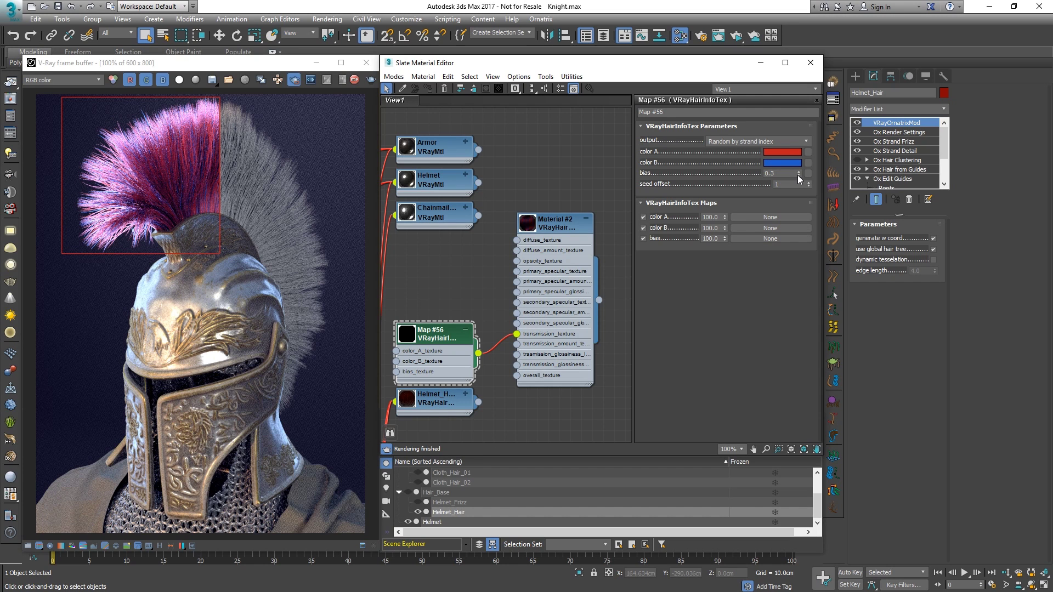
Step: Clone the map as Map #57, set Position along strand white-to-black, and wire it to opacity
shift+drag(459, 334, 459, 267)
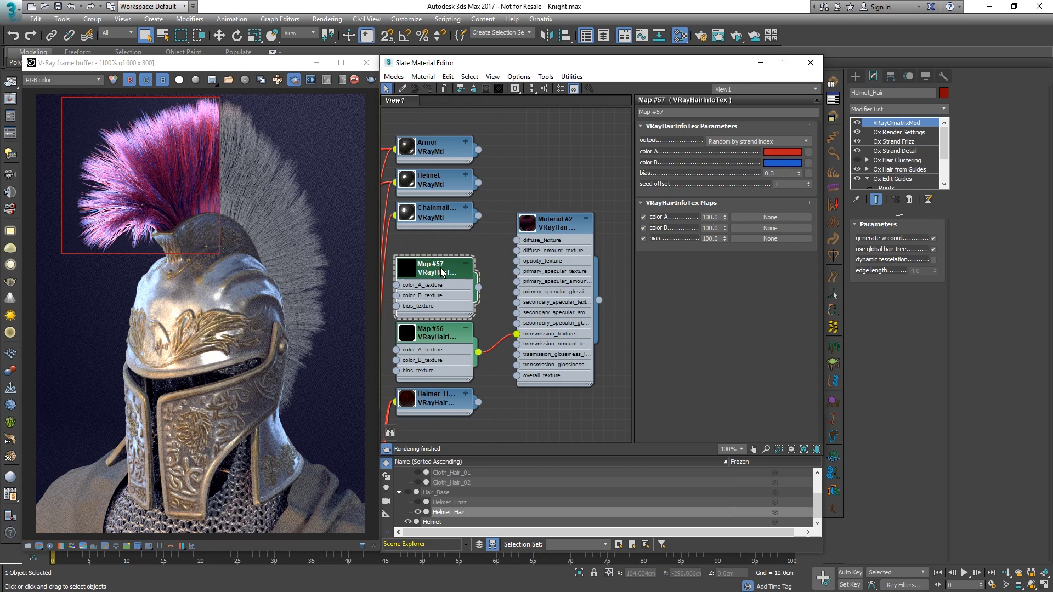
click(757, 142)
click(751, 149)
click(782, 152)
drag(545, 135, 515, 135)
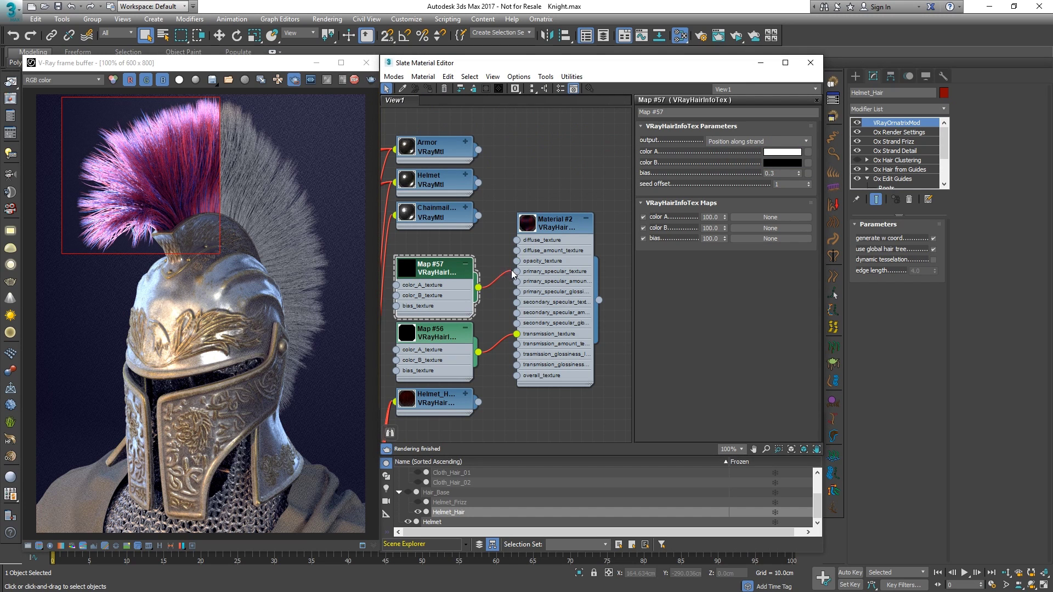
drag(513, 274, 516, 261)
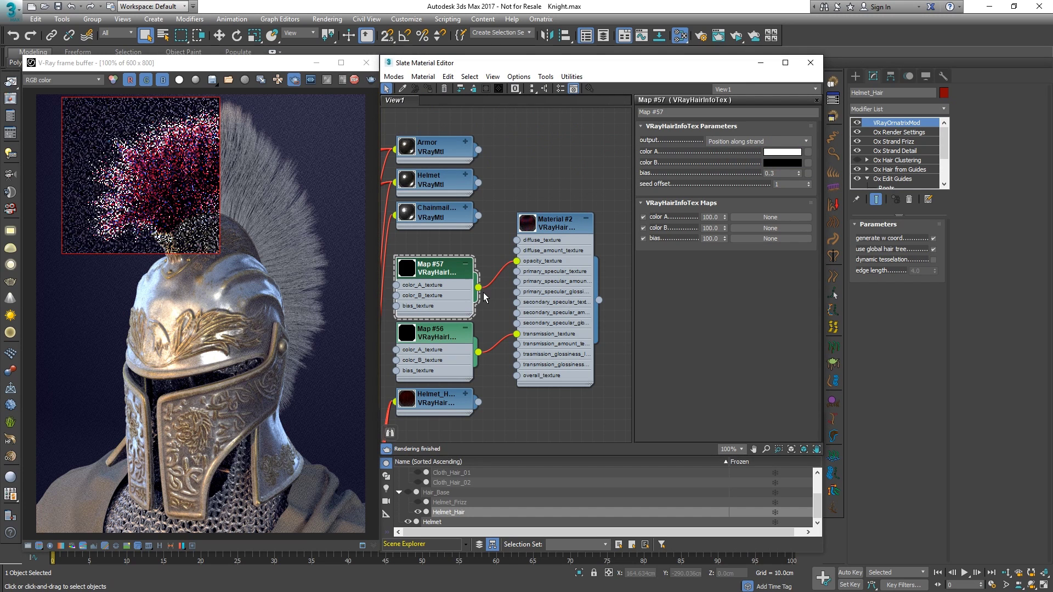
Step: Adjust the opacity map's bias to 0.3 and redraw the render region over the crest
drag(224, 98, 183, 157)
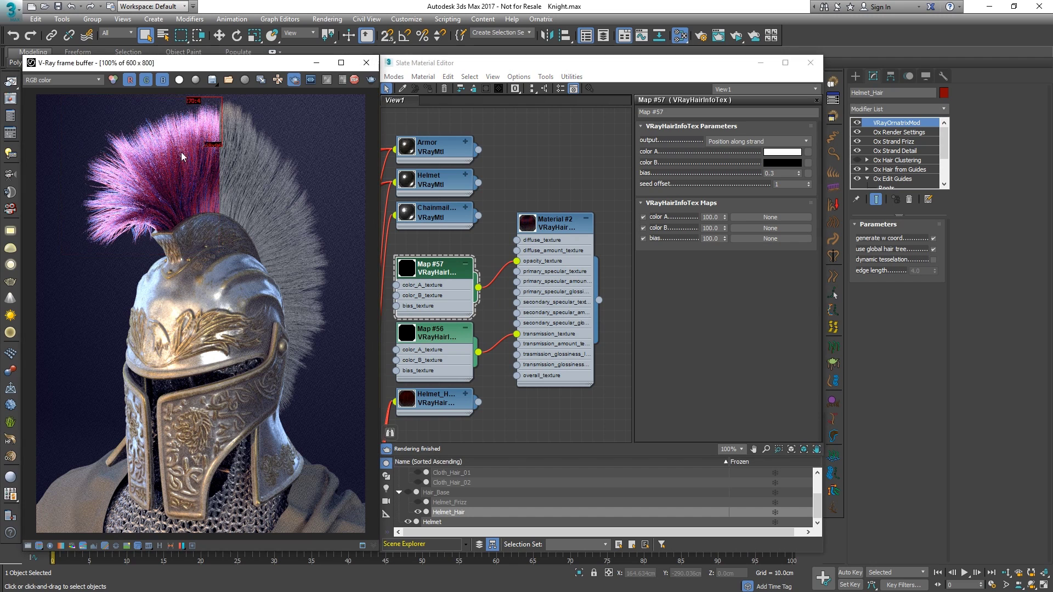
drag(798, 173, 798, 156)
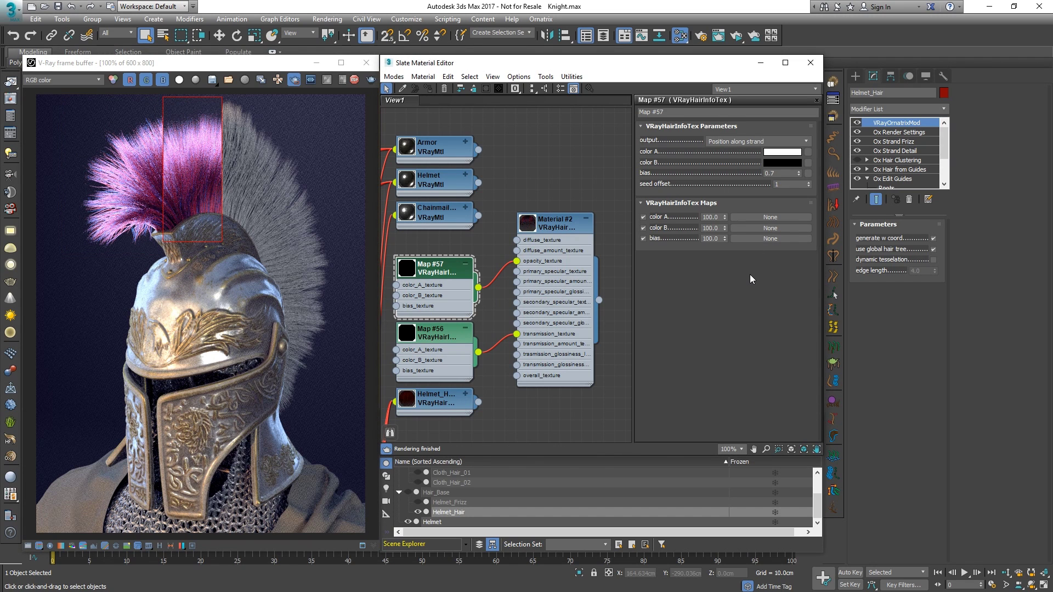
drag(799, 173, 798, 184)
mouse_move(50, 109)
mouse_down()
mouse_move(214, 225)
mouse_move(229, 248)
mouse_up()
click(581, 219)
Step: Turn off region rendering for the full HelmetCam frame and close the Slate Material Editor
click(294, 79)
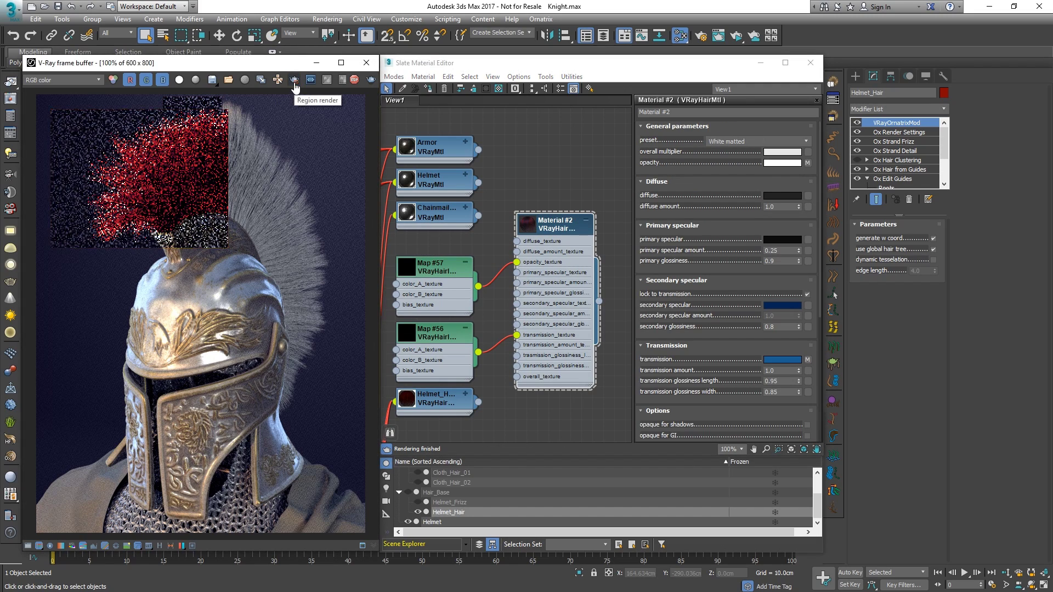
click(461, 483)
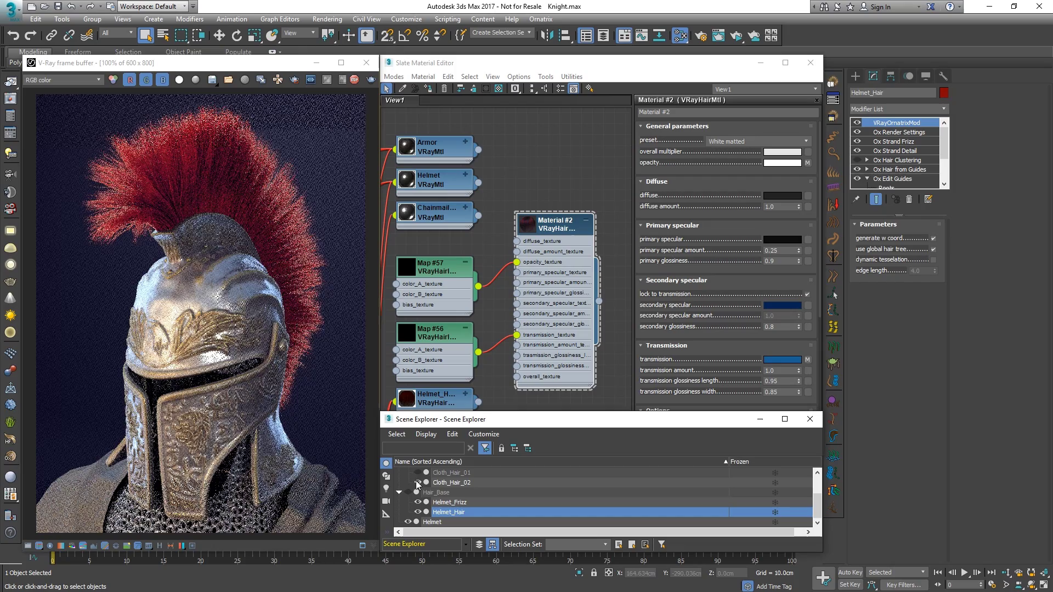
click(810, 64)
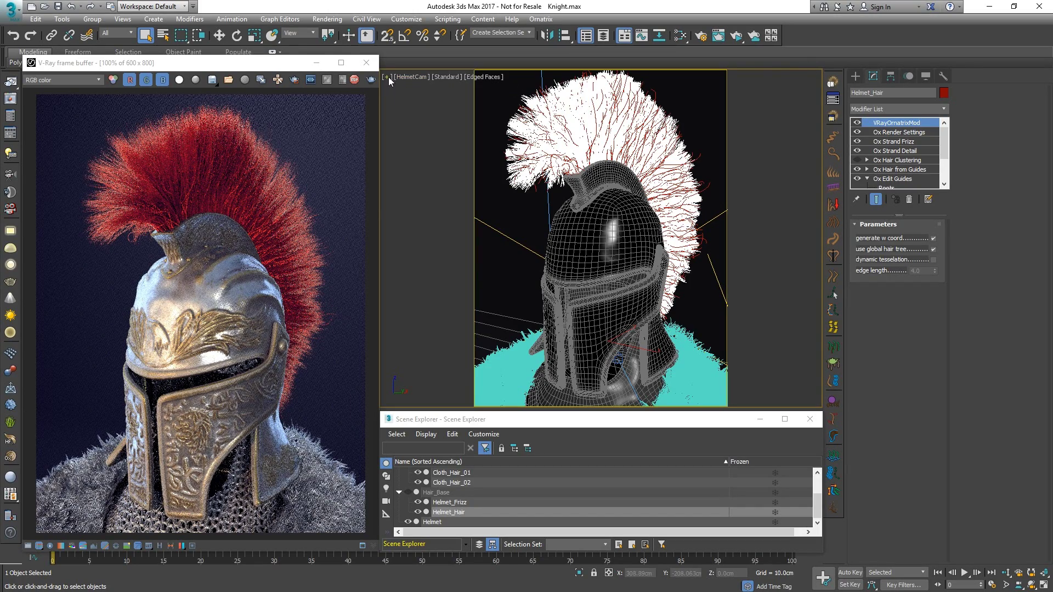
Step: Switch the viewport to RenderCam and render the knight with its red crest and fur in V-Ray RT
click(411, 77)
mouse_move(425, 83)
click(598, 101)
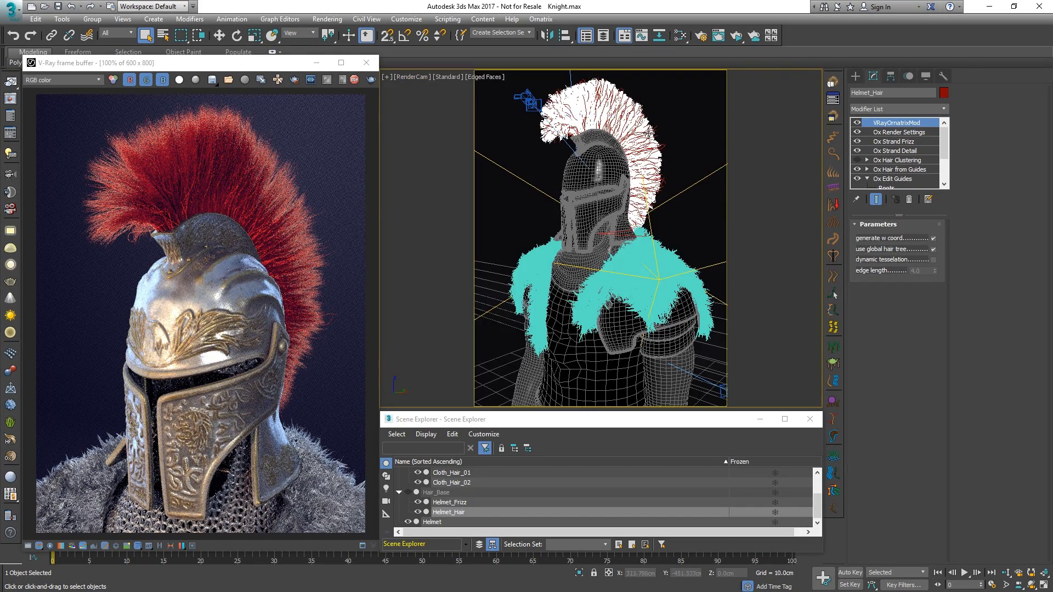
key(shift+q)
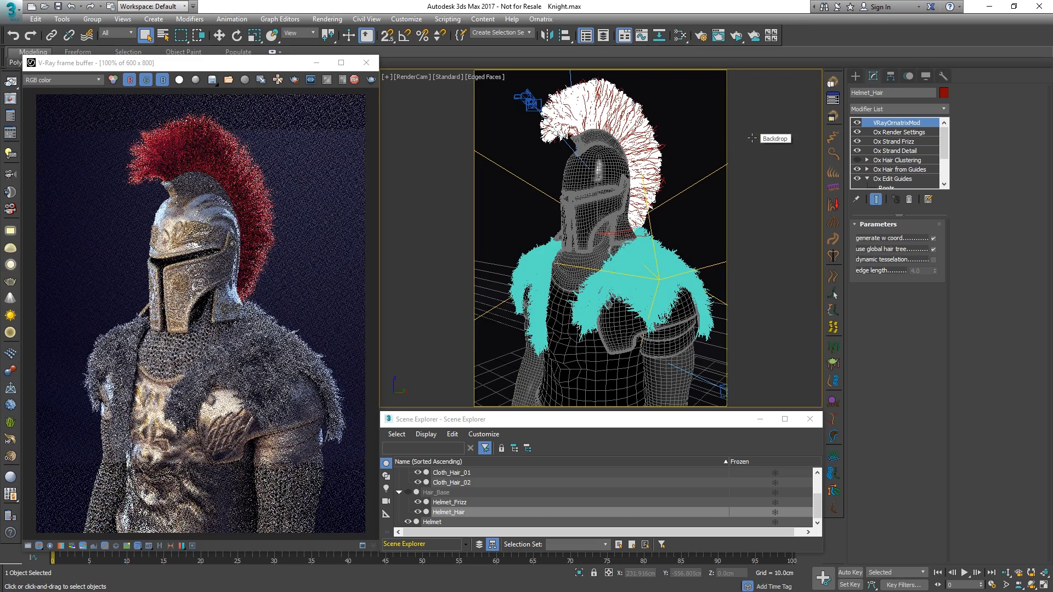